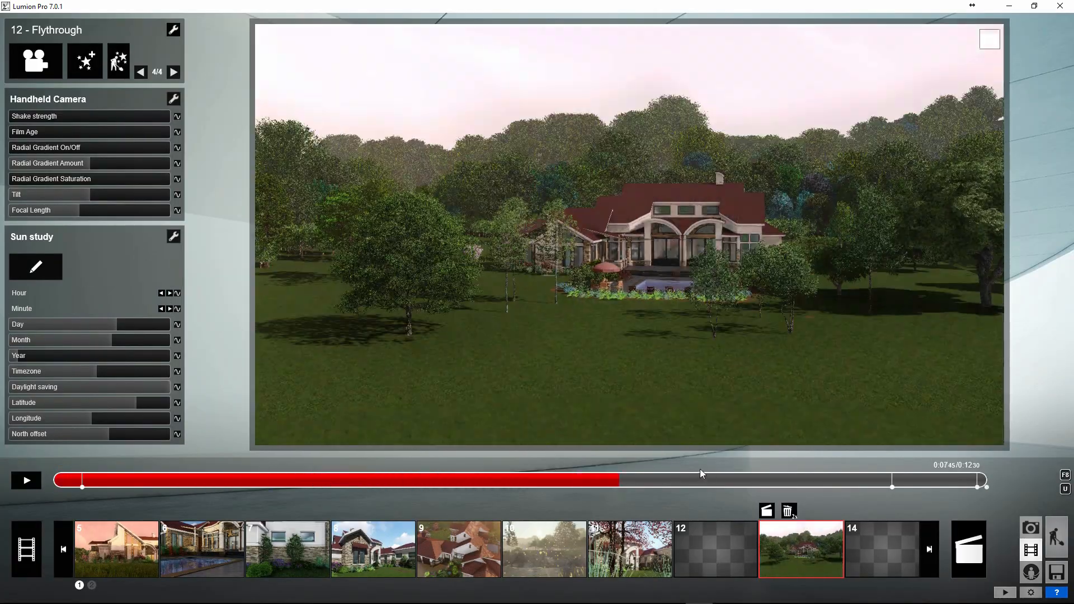
Step: Preview the movie clips in slots 13, 6 and 12 by scrubbing through their timelines
{"action": "left_click_drag", "start_coordinate": [962, 479], "coordinate": [980, 480]}
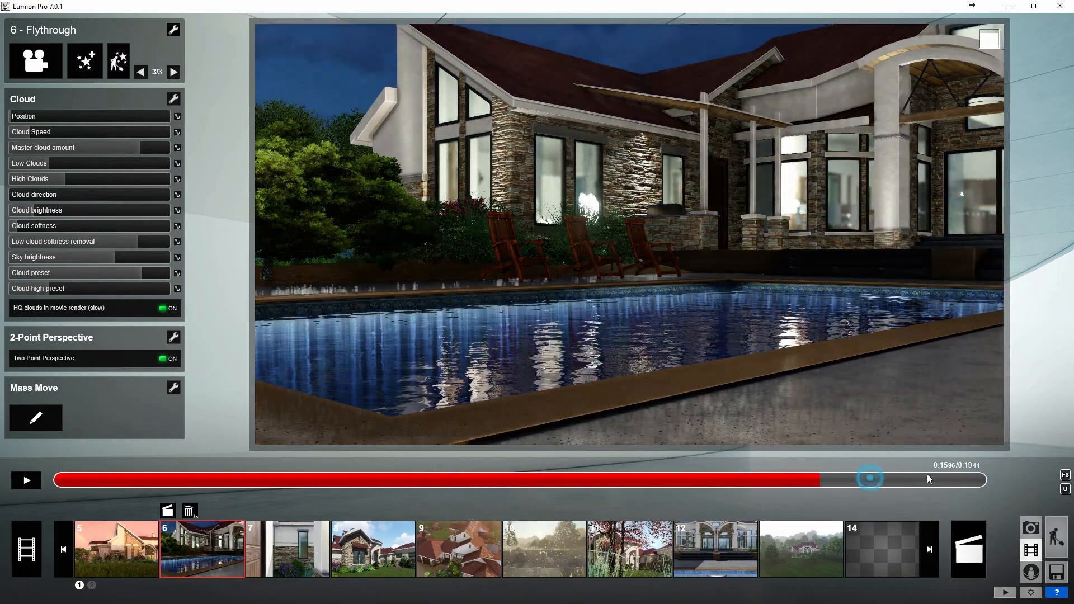
{"action": "left_click", "coordinate": [959, 474]}
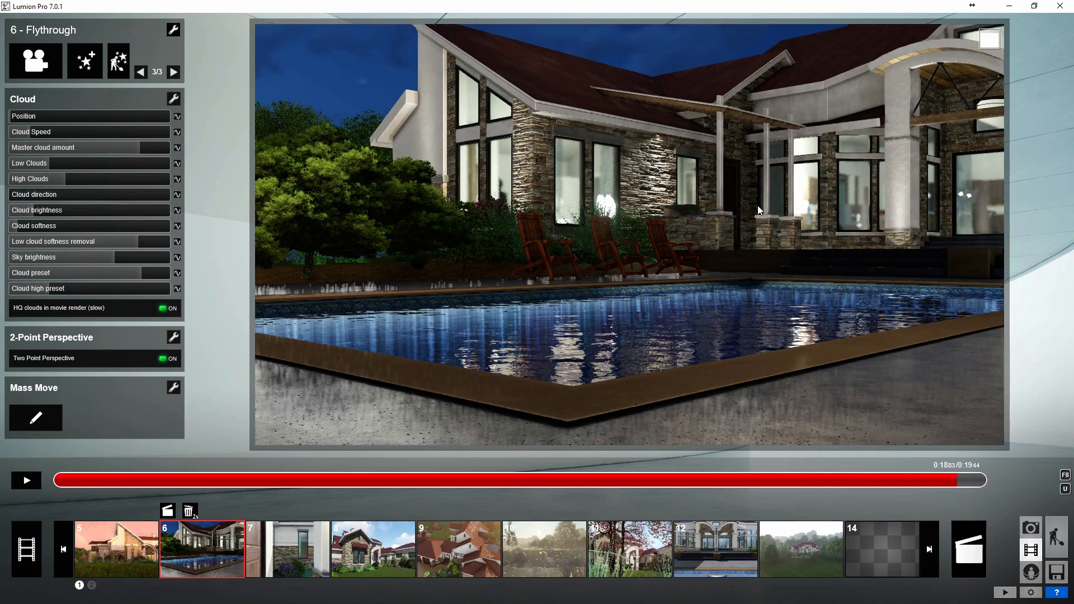
{"action": "left_click", "coordinate": [713, 565]}
{"action": "left_click", "coordinate": [69, 476]}
{"action": "left_click_drag", "start_coordinate": [103, 477], "coordinate": [925, 456]}
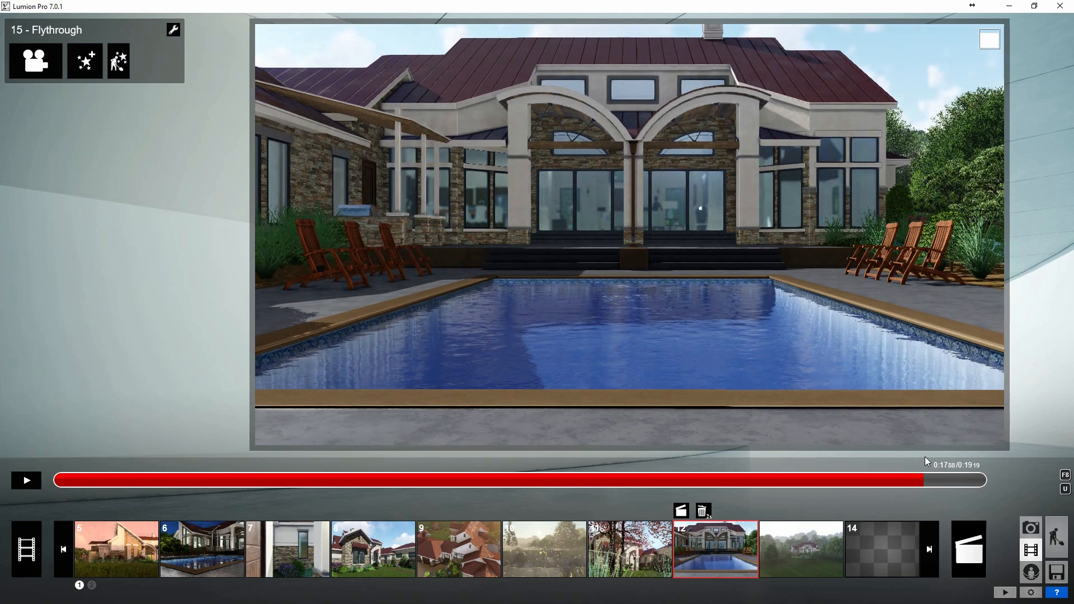
Step: Copy the whole effect stack of the clip in slot 6
{"action": "left_click", "coordinate": [191, 546]}
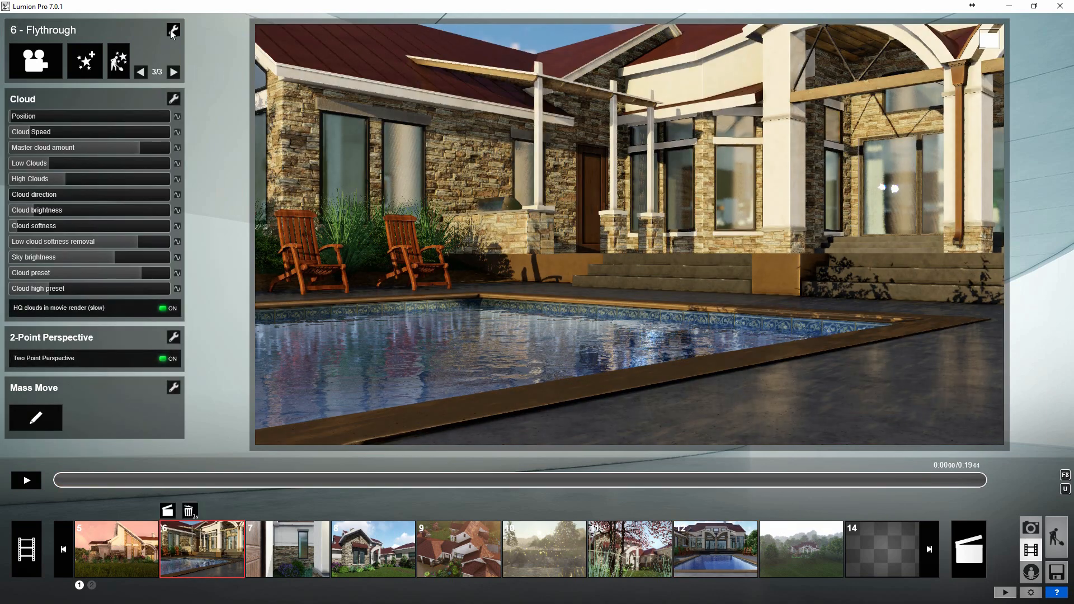
{"action": "left_click", "coordinate": [147, 73]}
{"action": "left_click", "coordinate": [147, 74]}
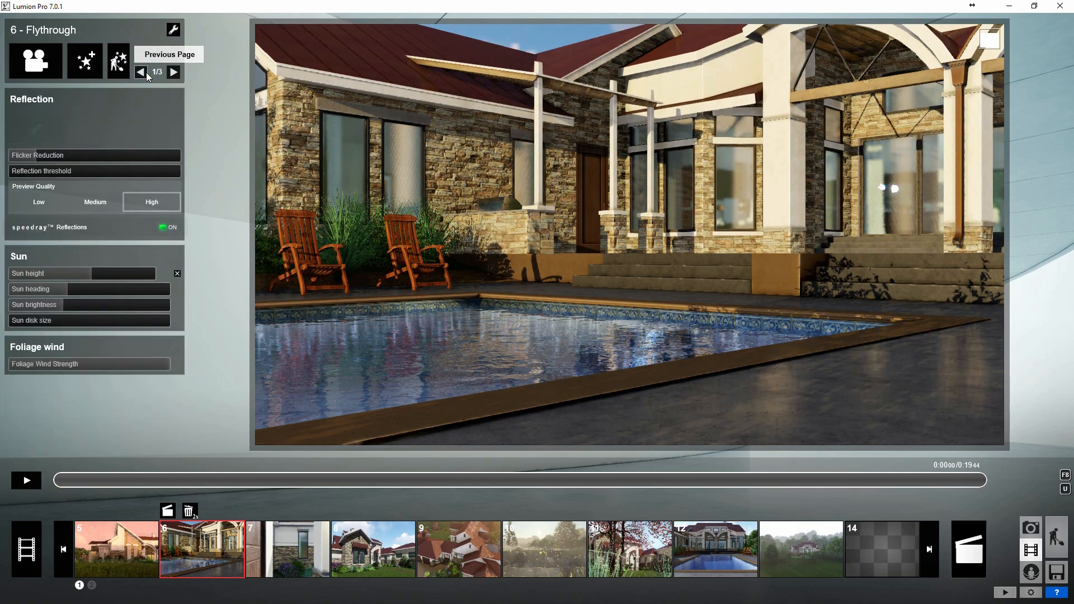
{"action": "left_click", "coordinate": [173, 29]}
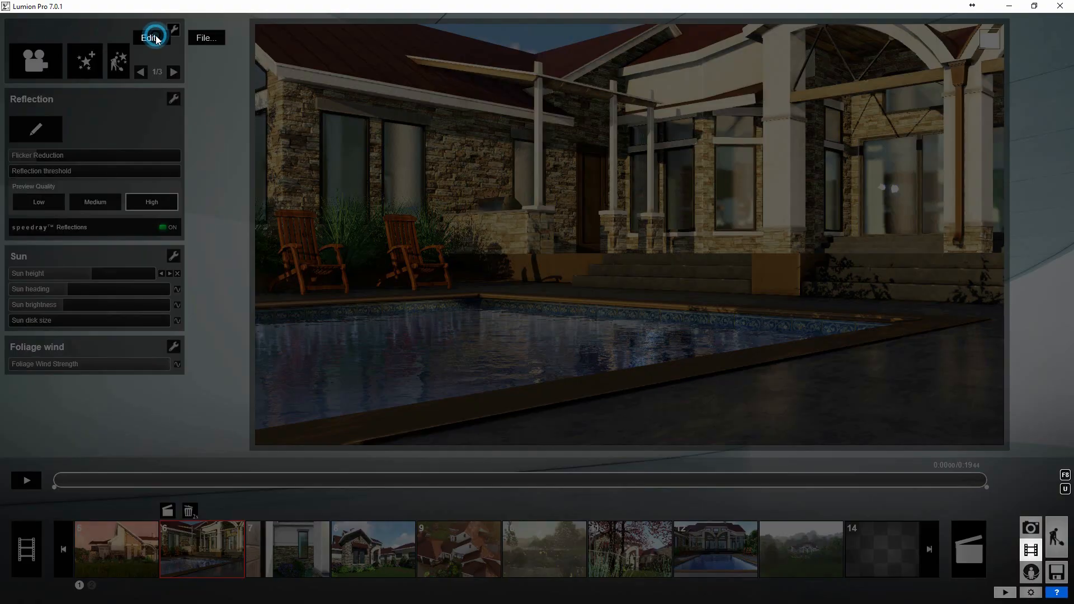
{"action": "left_click", "coordinate": [155, 38]}
{"action": "left_click", "coordinate": [122, 39]}
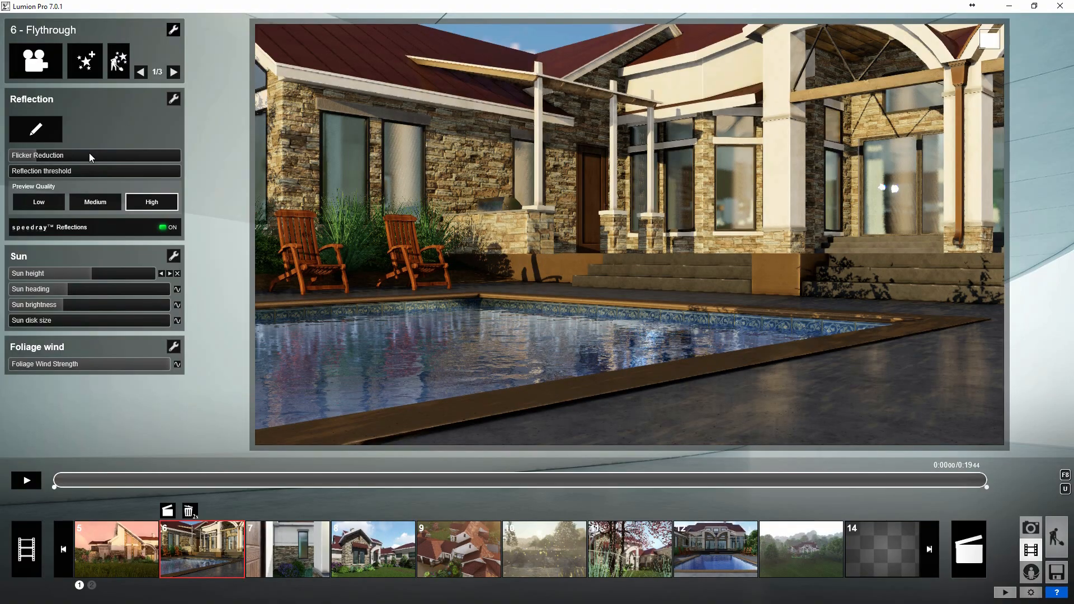
Step: Examine the Reflection planes and the Mass Move paths of the clip in slot 6
{"action": "left_click", "coordinate": [23, 125]}
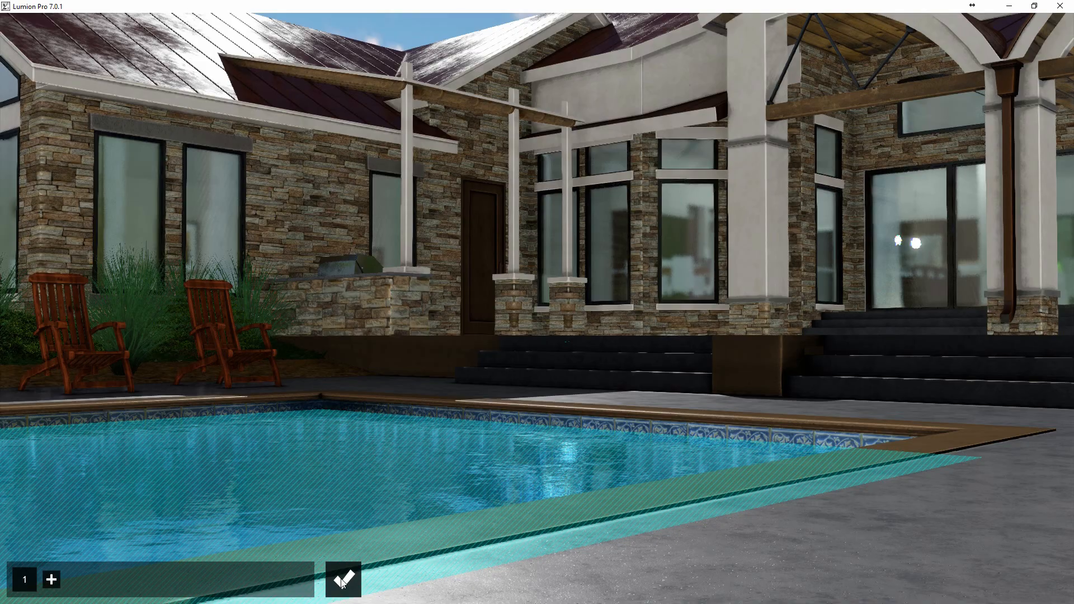
{"action": "left_click", "coordinate": [344, 580]}
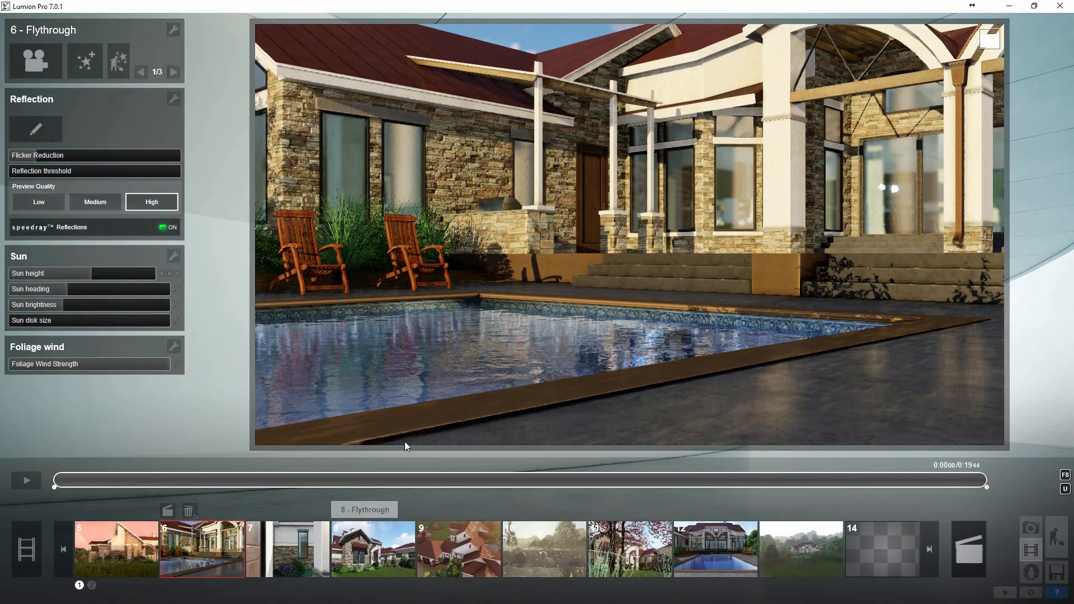
{"action": "double_click", "coordinate": [175, 76]}
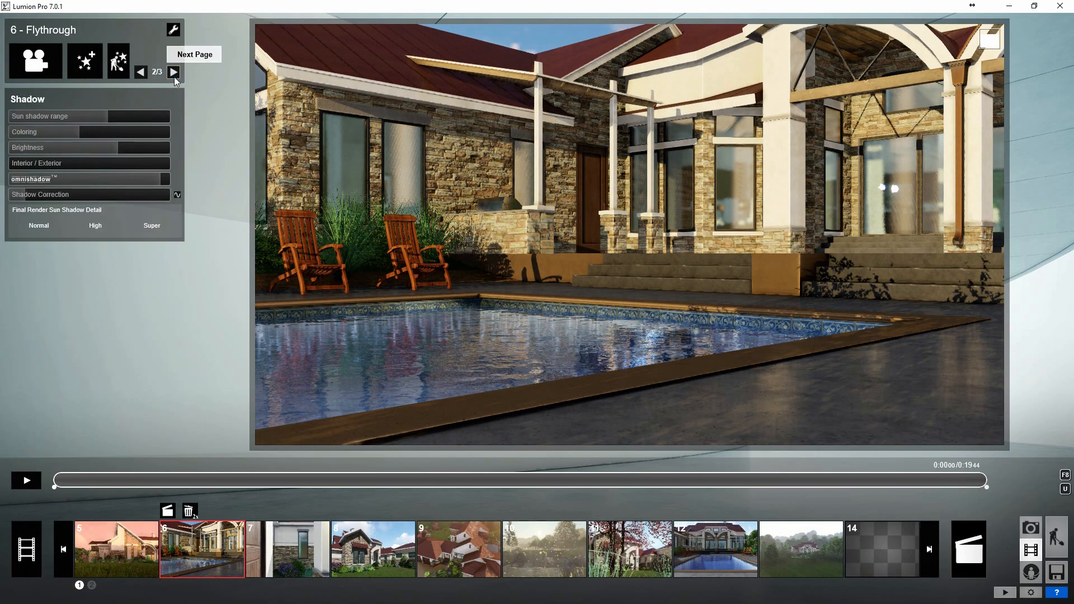
{"action": "left_click", "coordinate": [175, 72]}
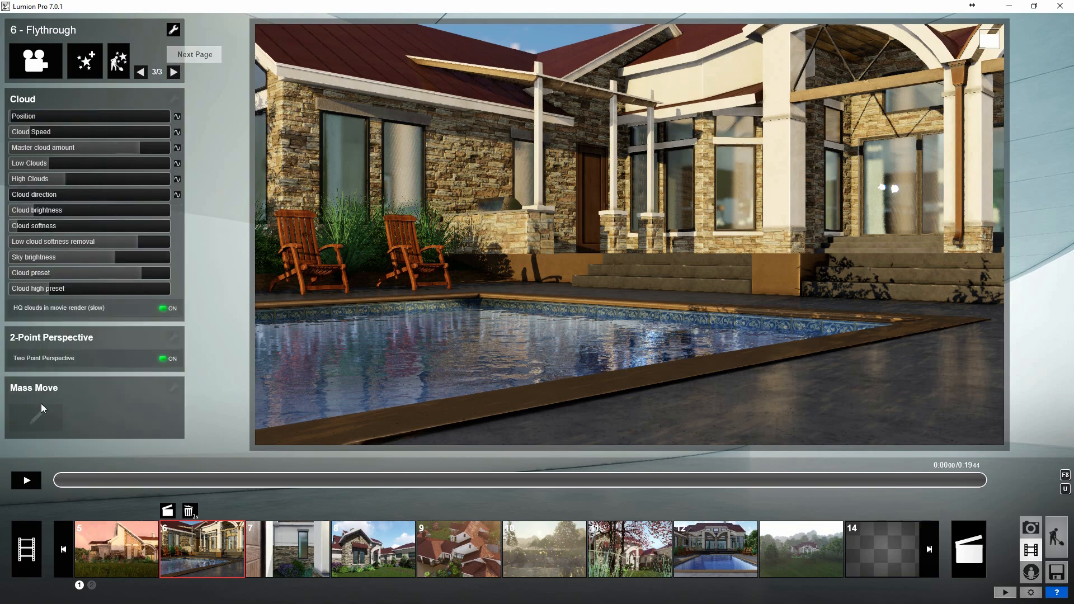
{"action": "left_click", "coordinate": [39, 411]}
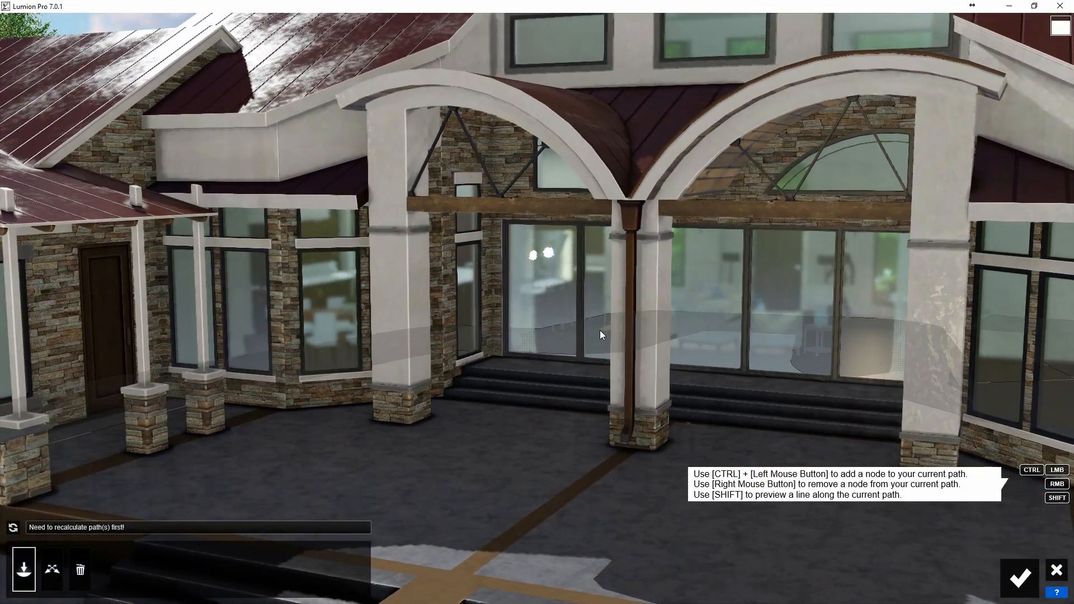
{"action": "left_click", "coordinate": [1020, 578]}
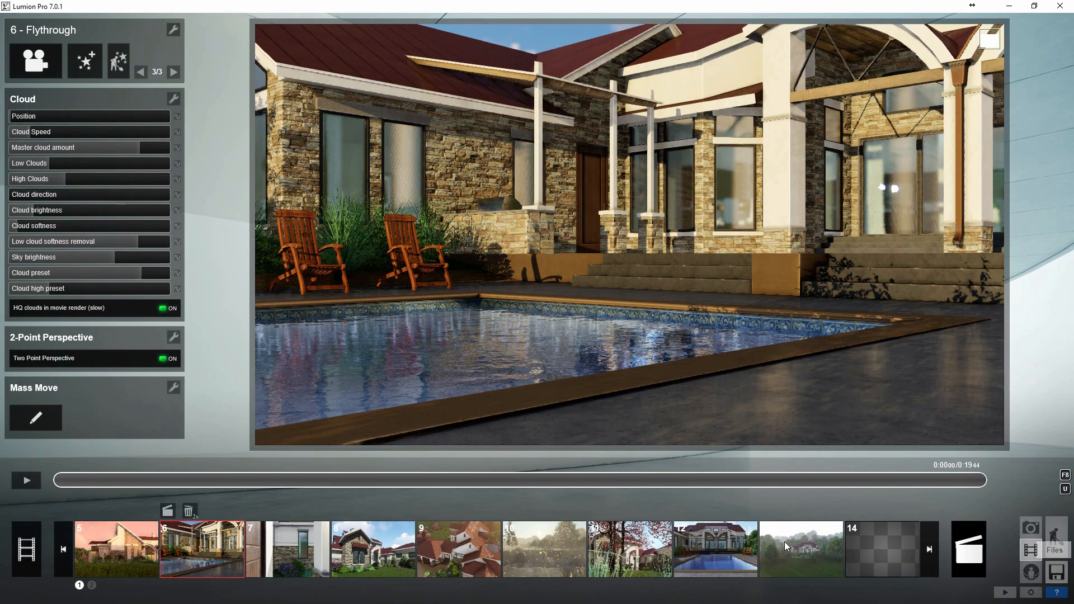
Step: Paste the copied effects onto the clip in slot 12
{"action": "left_click", "coordinate": [726, 549]}
{"action": "left_click", "coordinate": [173, 31]}
{"action": "left_click", "coordinate": [150, 43]}
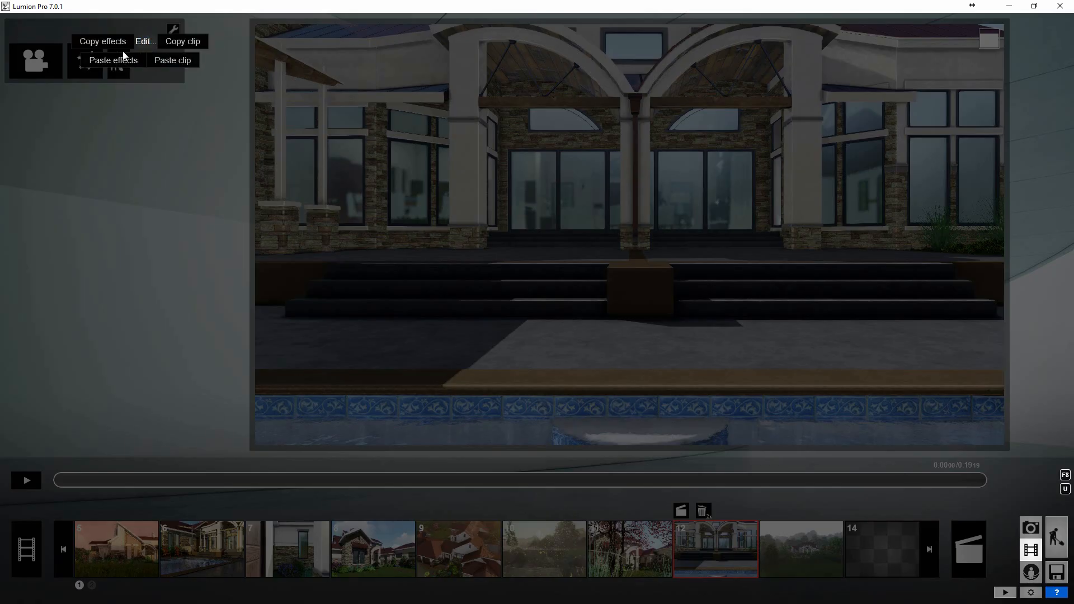
{"action": "left_click", "coordinate": [124, 60]}
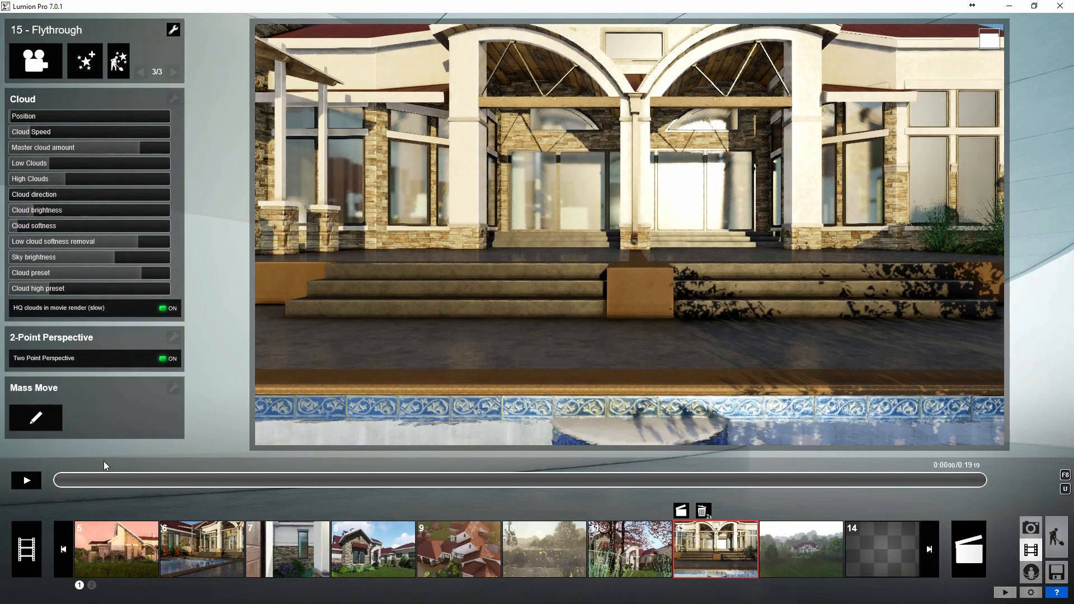
Step: Preview the clip in slot 12 along its timeline and inspect its Reflection planes
{"action": "left_click", "coordinate": [63, 481]}
{"action": "left_click_drag", "start_coordinate": [271, 480], "coordinate": [871, 493]}
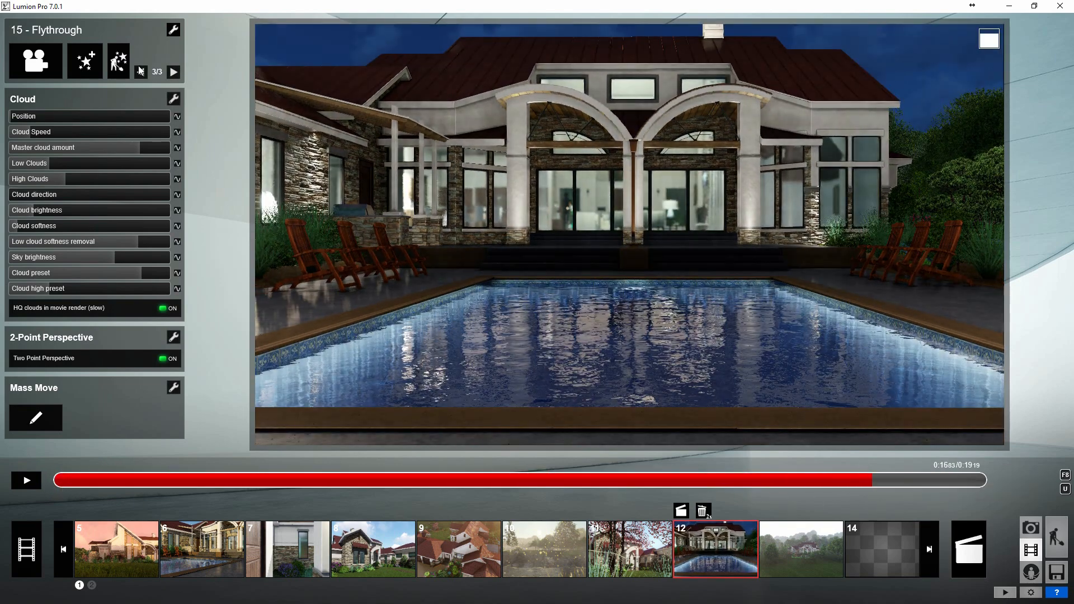
{"action": "left_click", "coordinate": [141, 71]}
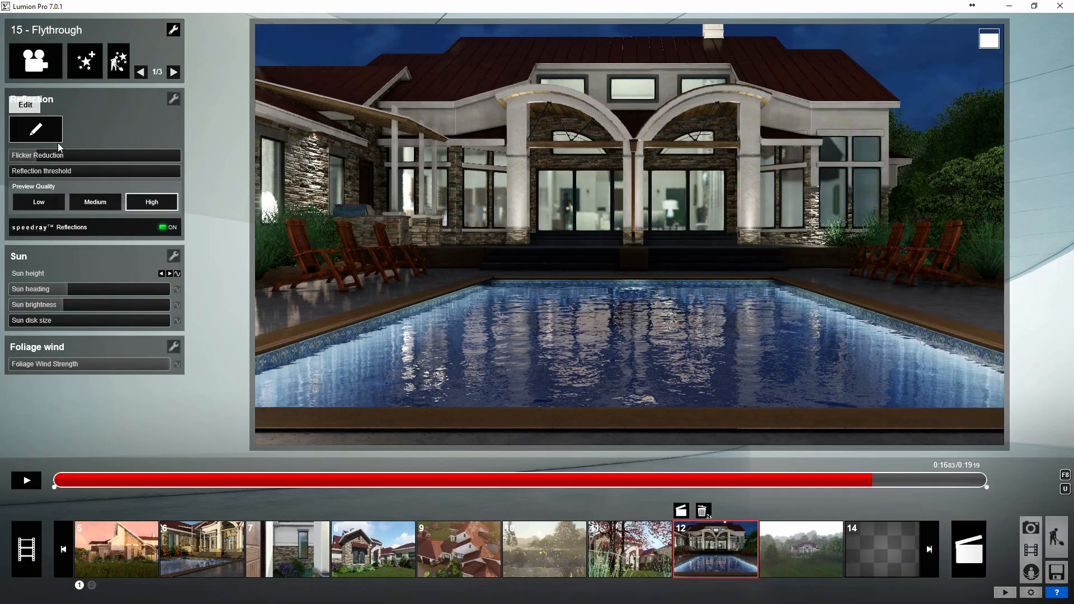
{"action": "left_click", "coordinate": [58, 142]}
{"action": "left_click", "coordinate": [344, 578]}
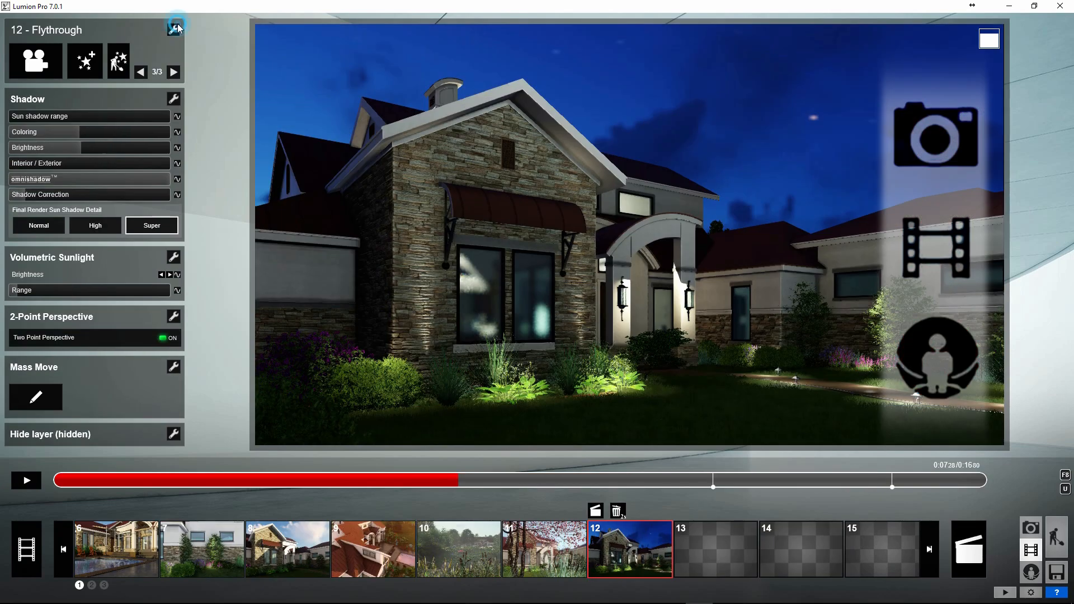
Step: Examine the copy and paste effects options in Movie, Photo and 360 Panorama modes
{"action": "left_click", "coordinate": [174, 28]}
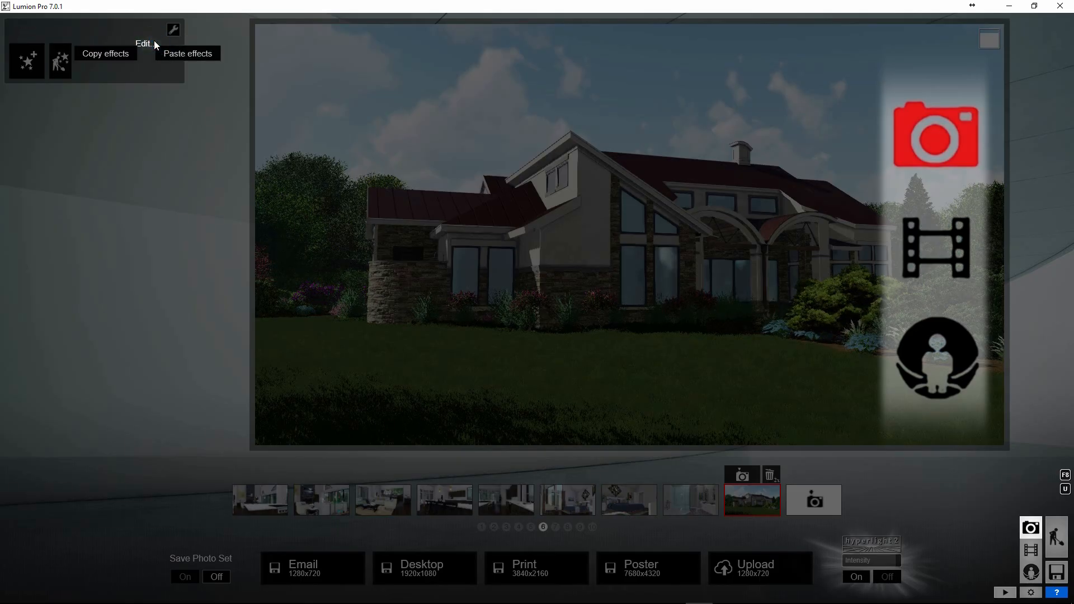
{"action": "left_click", "coordinate": [143, 44]}
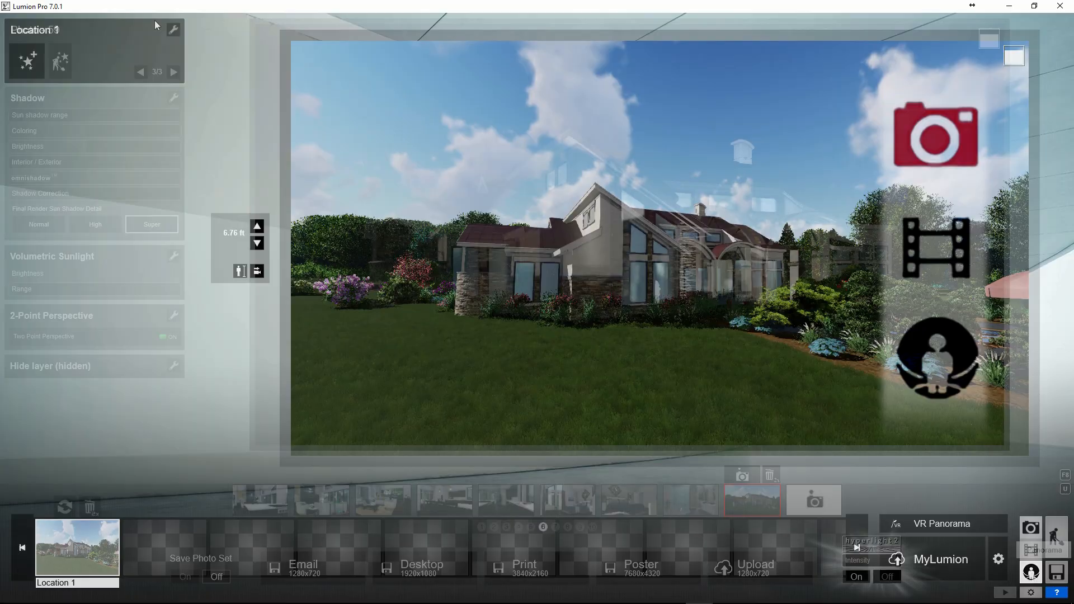
{"action": "left_click", "coordinate": [170, 29]}
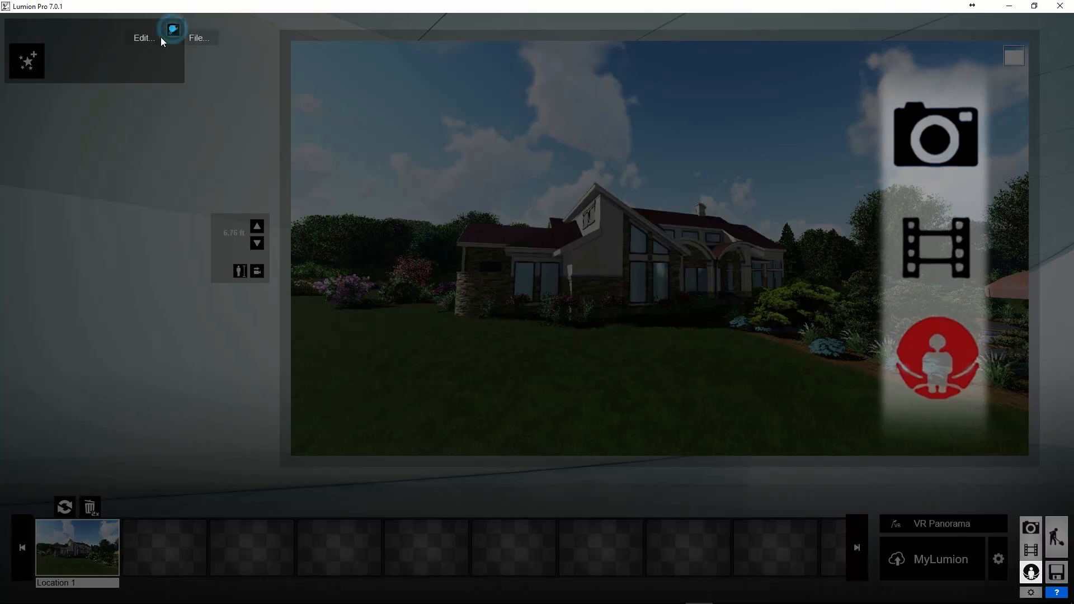
{"action": "left_click", "coordinate": [143, 36]}
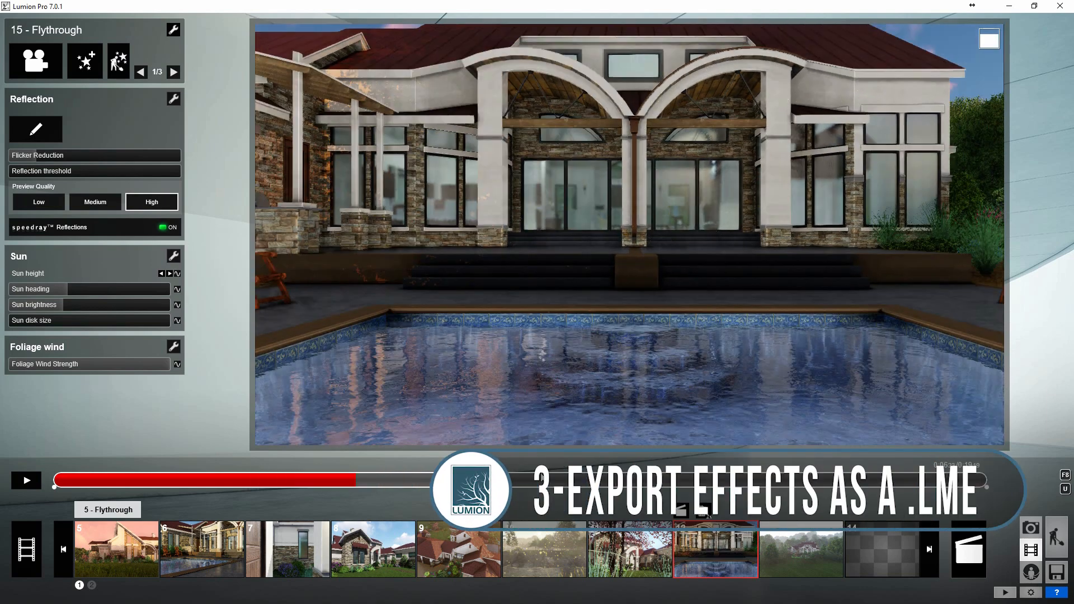
Step: In the slot 12 clip's Reflection effect, remove the existing plane and assign a reflection plane to the pool water
{"action": "left_click", "coordinate": [174, 71]}
{"action": "left_click", "coordinate": [173, 71]}
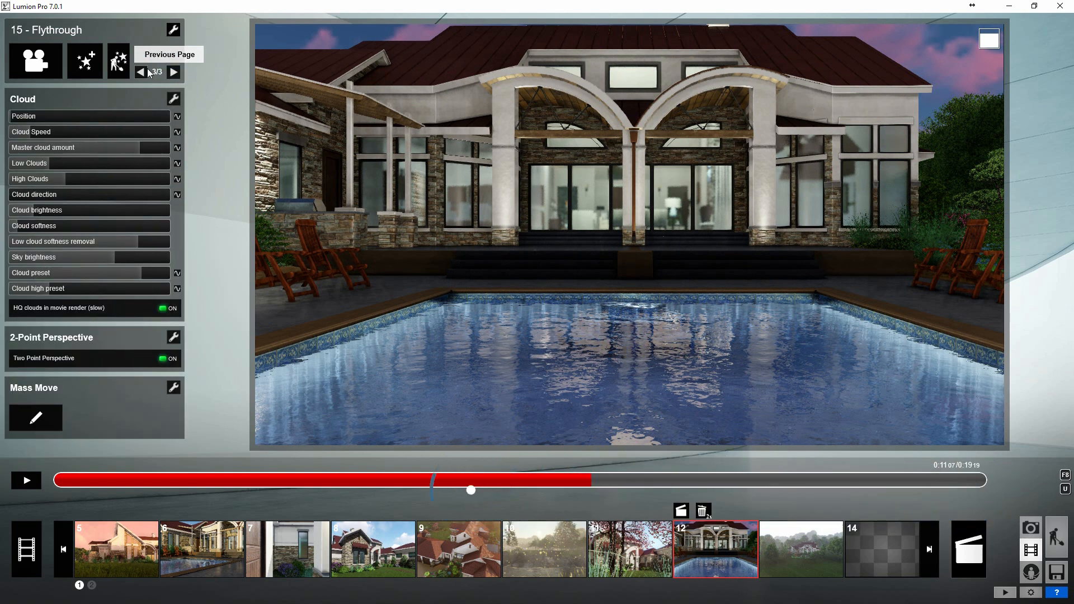
{"action": "left_click", "coordinate": [141, 73]}
{"action": "left_click", "coordinate": [141, 73]}
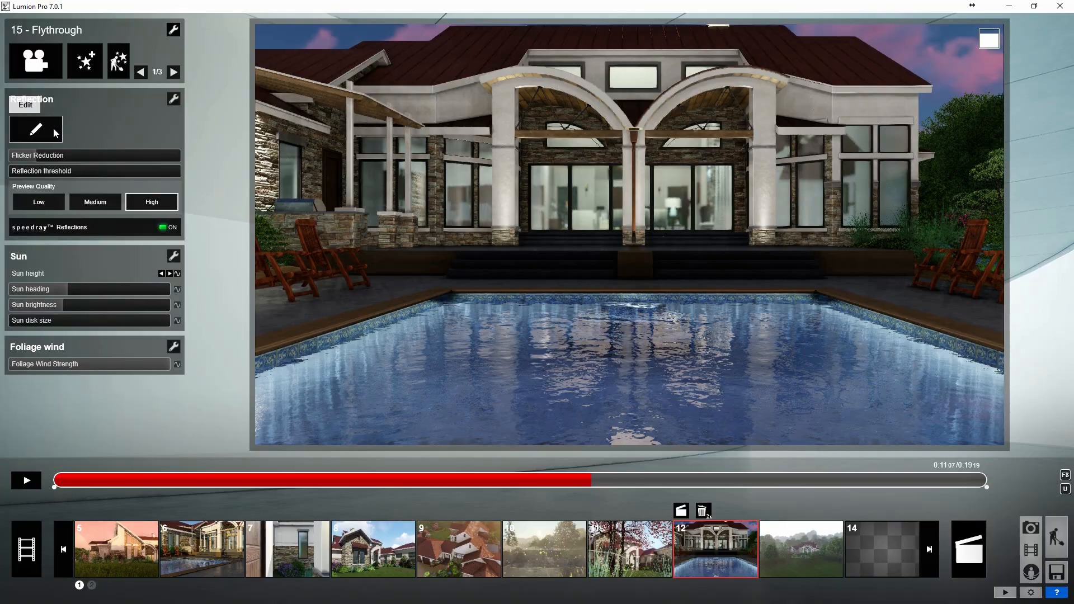
{"action": "left_click", "coordinate": [49, 129]}
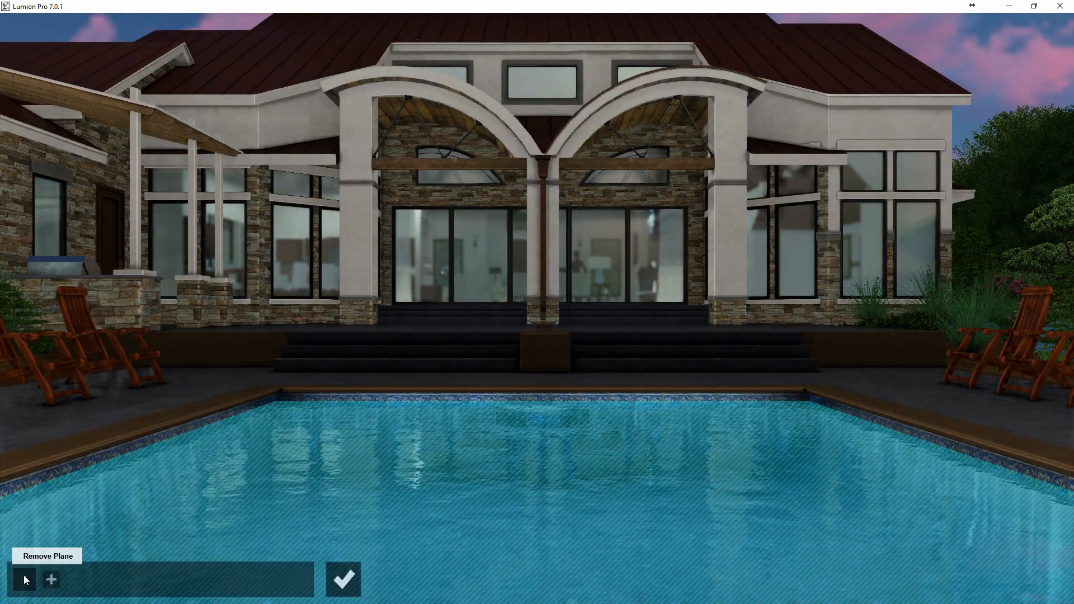
{"action": "left_click", "coordinate": [25, 580]}
{"action": "left_click", "coordinate": [184, 493]}
{"action": "left_click", "coordinate": [343, 580]}
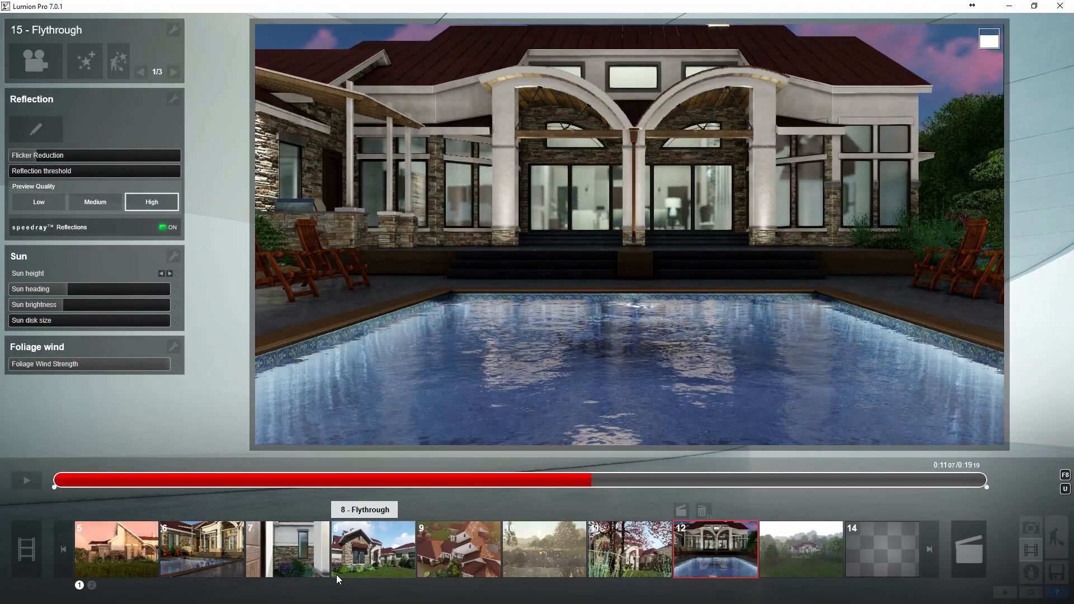
Step: Save the effects of the clip in slot 12 as a Lumion movie effects file named Pool Sunset
{"action": "left_click", "coordinate": [174, 29]}
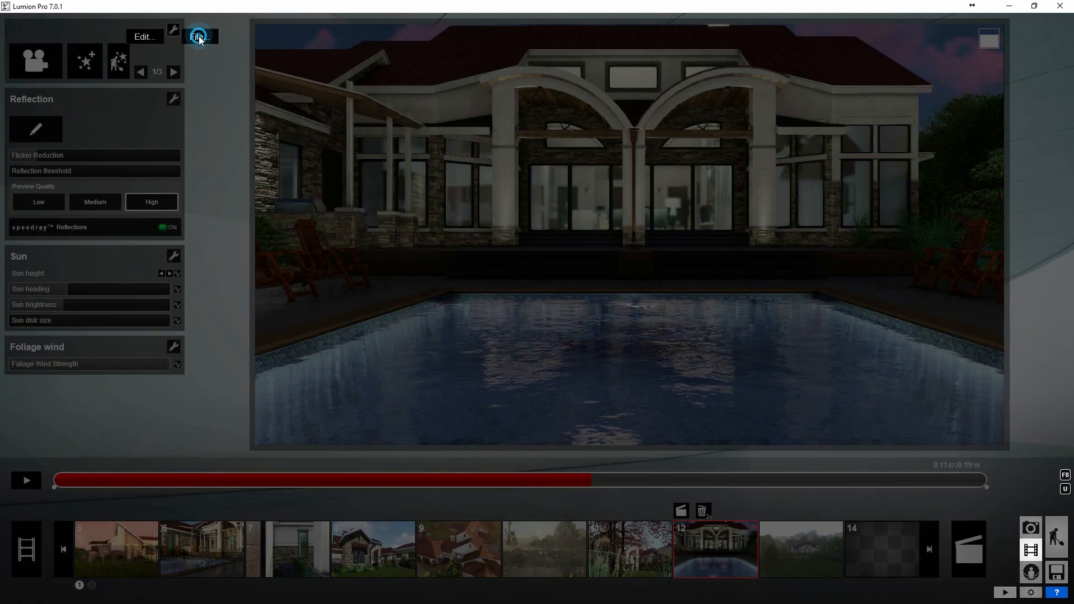
{"action": "left_click", "coordinate": [231, 49]}
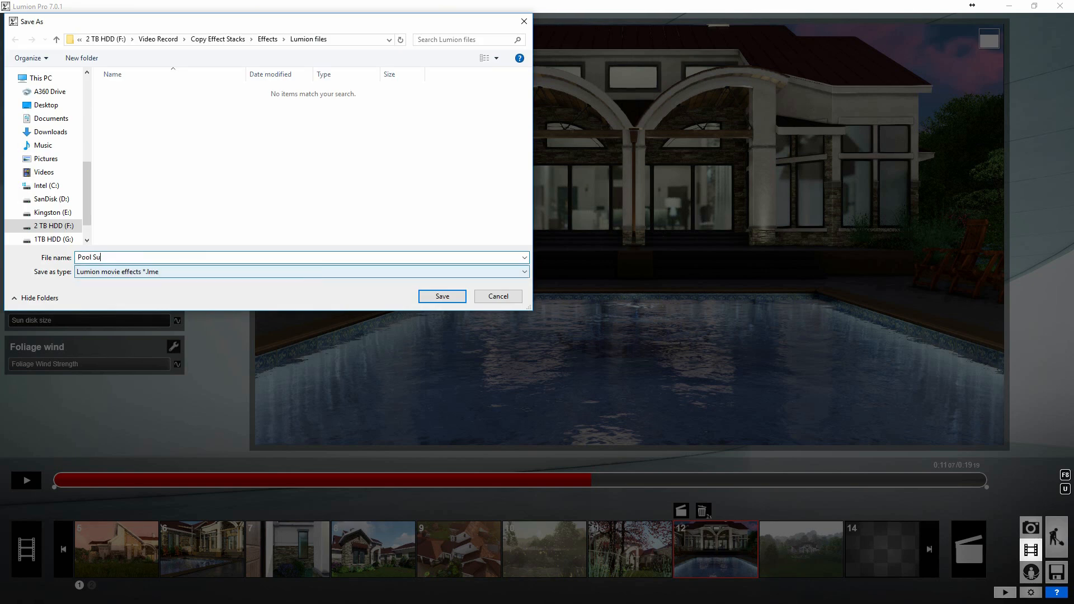
{"action": "type", "text": "Pool Sunset"}
{"action": "left_click", "coordinate": [442, 296]}
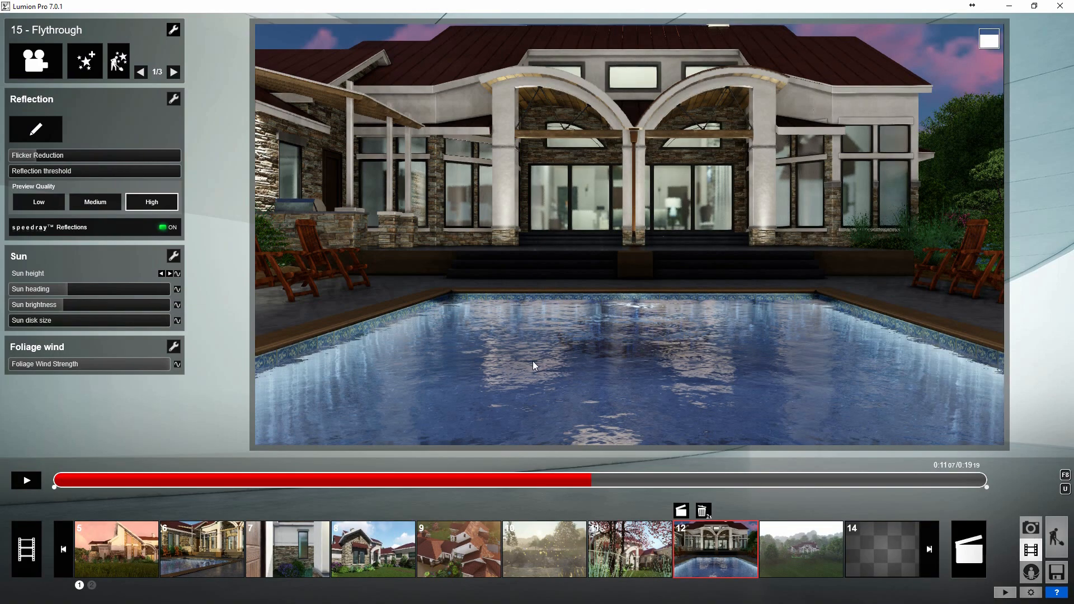
Step: Load the Pool Sunset.lme effects into the clip in slot 13 and preview it along its timeline
{"action": "left_click", "coordinate": [798, 558]}
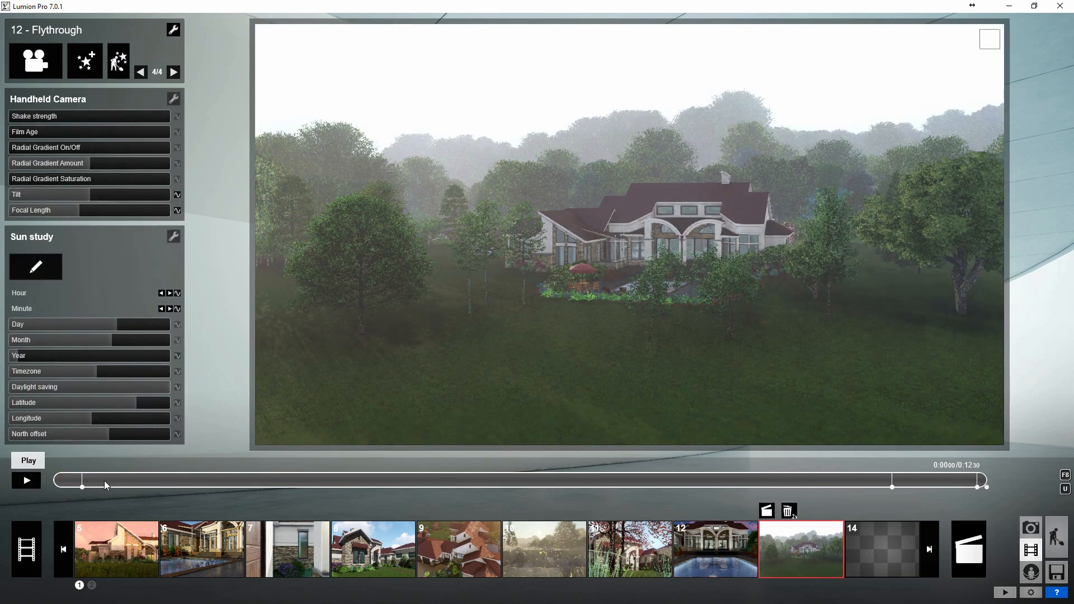
{"action": "left_click", "coordinate": [26, 480]}
{"action": "left_click", "coordinate": [590, 476]}
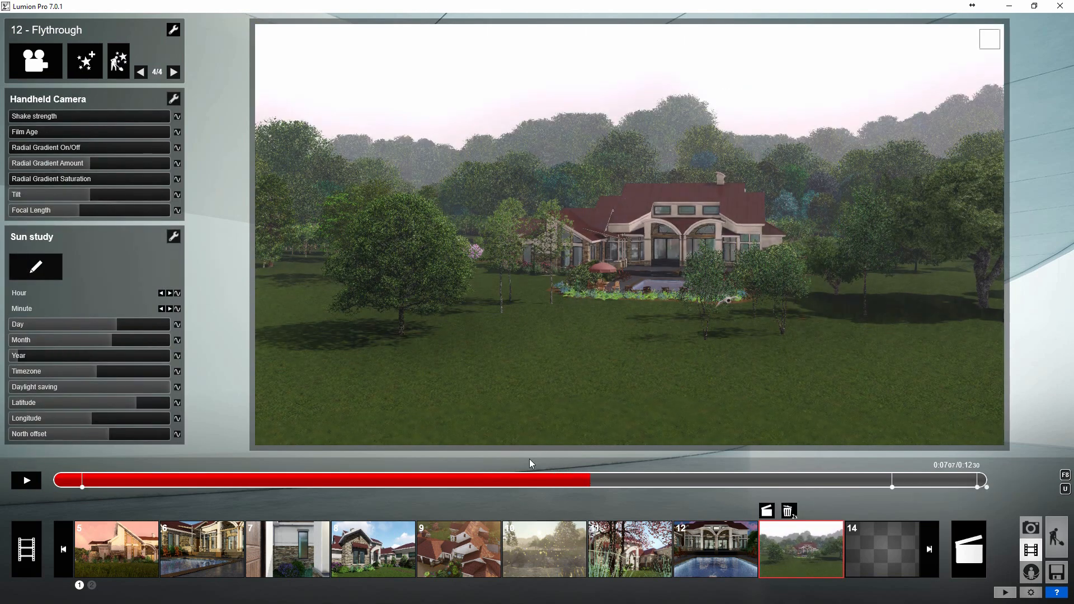
{"action": "left_click", "coordinate": [172, 29]}
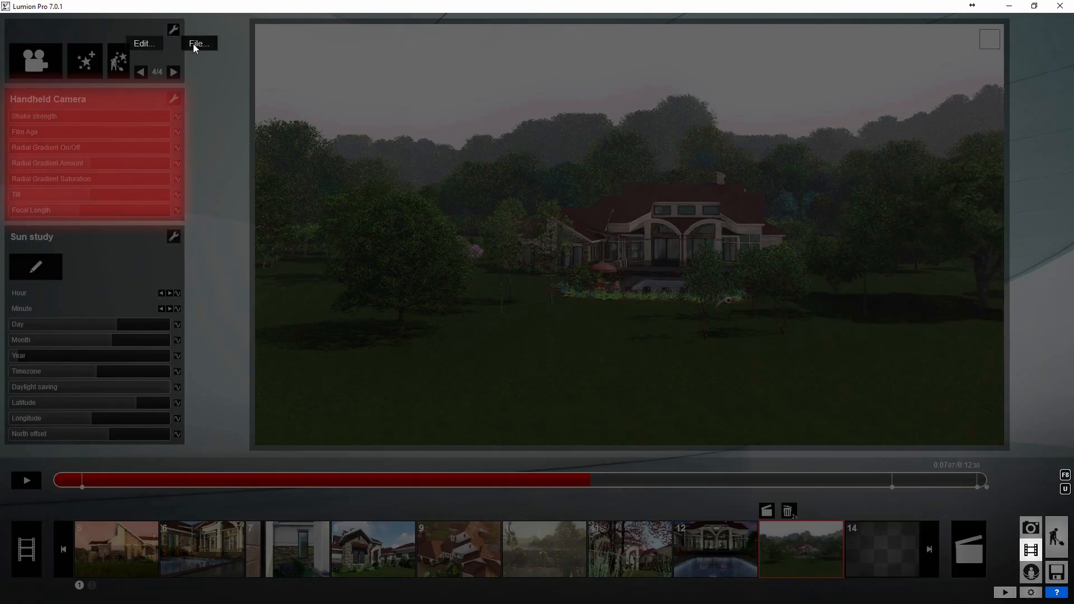
{"action": "left_click", "coordinate": [178, 54]}
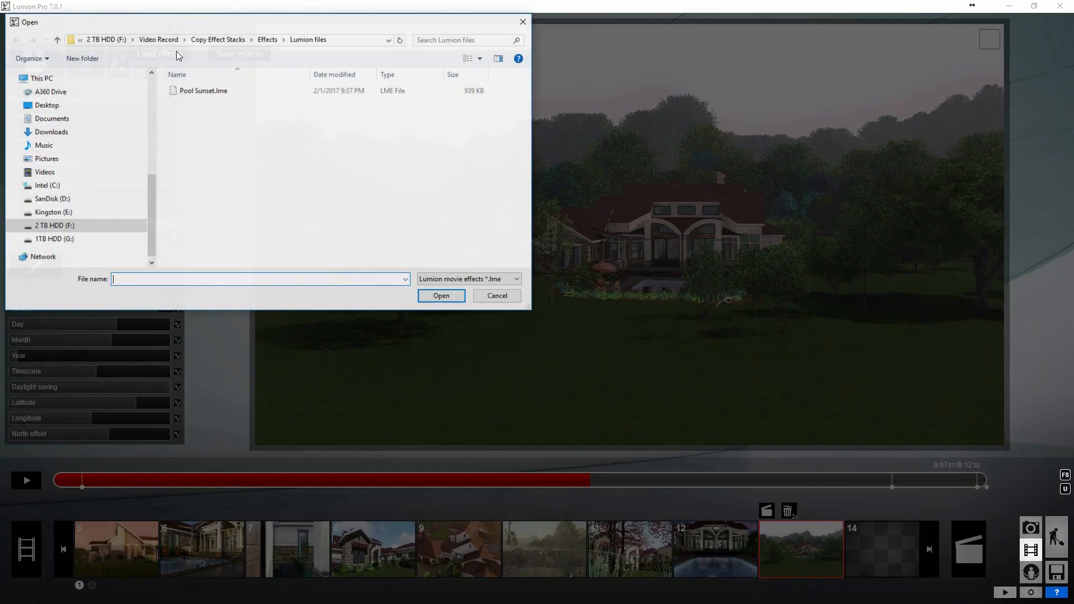
{"action": "left_click", "coordinate": [204, 90]}
{"action": "left_click", "coordinate": [442, 296]}
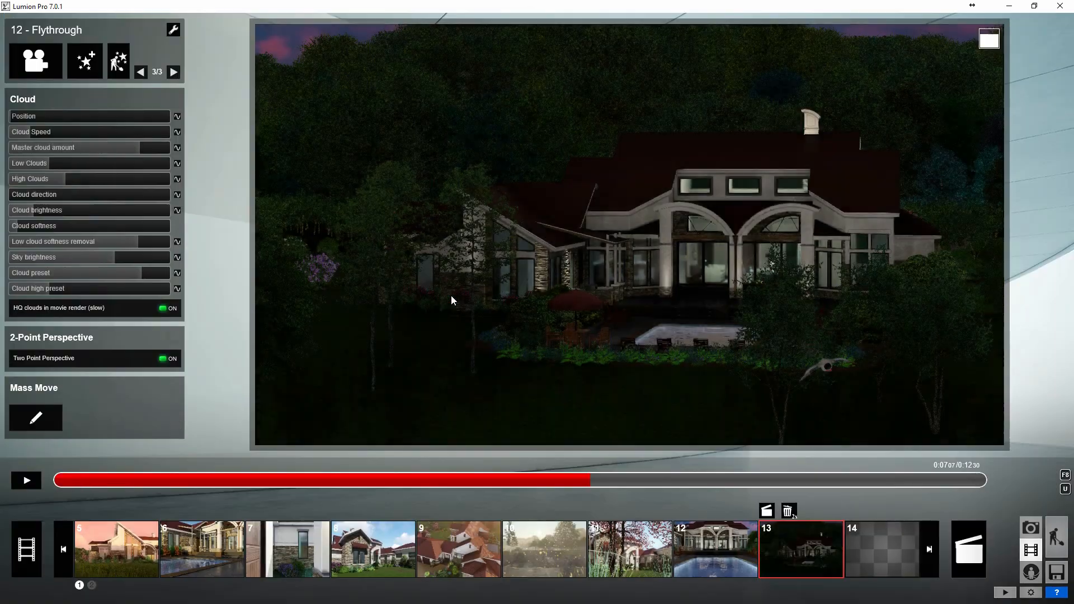
{"action": "left_click_drag", "start_coordinate": [62, 476], "coordinate": [52, 415]}
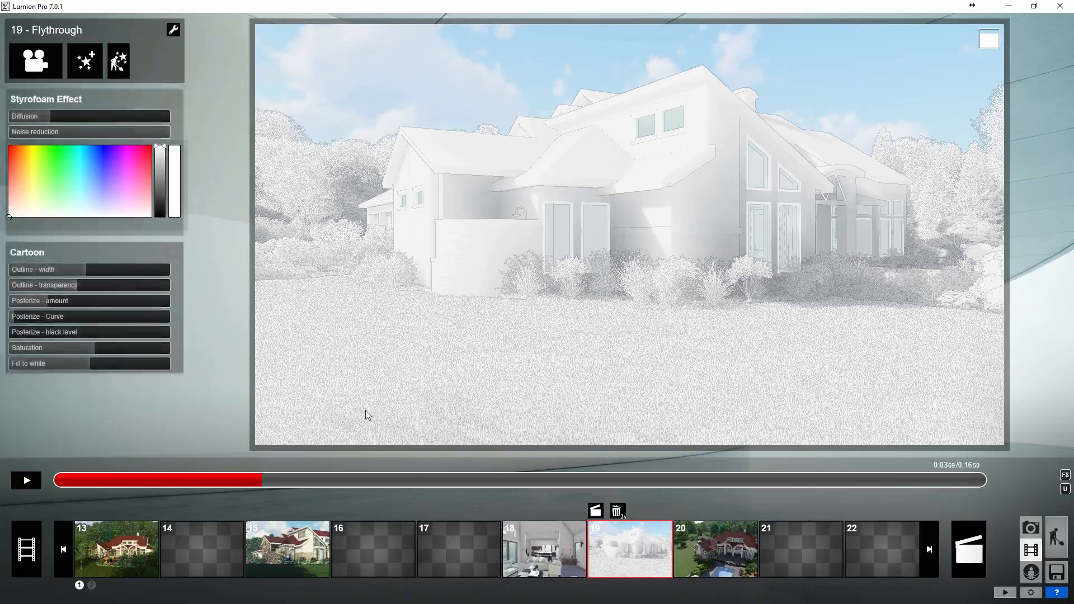
Step: Load the Company Style.lme effects into the clip in slot 19 and set its title text to Butterfly House
{"action": "left_click_drag", "start_coordinate": [69, 476], "coordinate": [341, 435]}
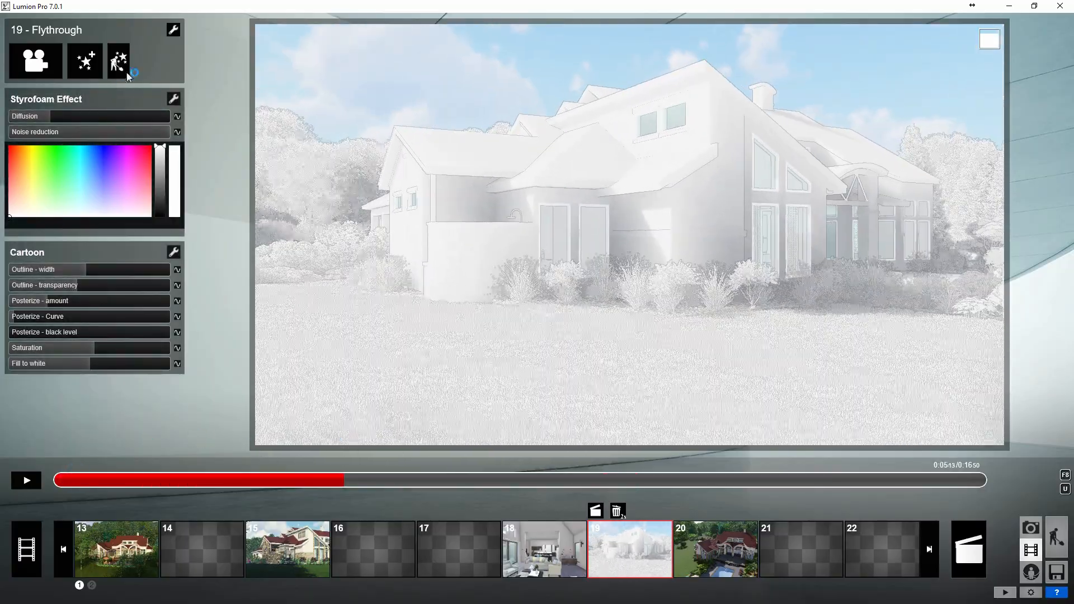
{"action": "left_click", "coordinate": [186, 23]}
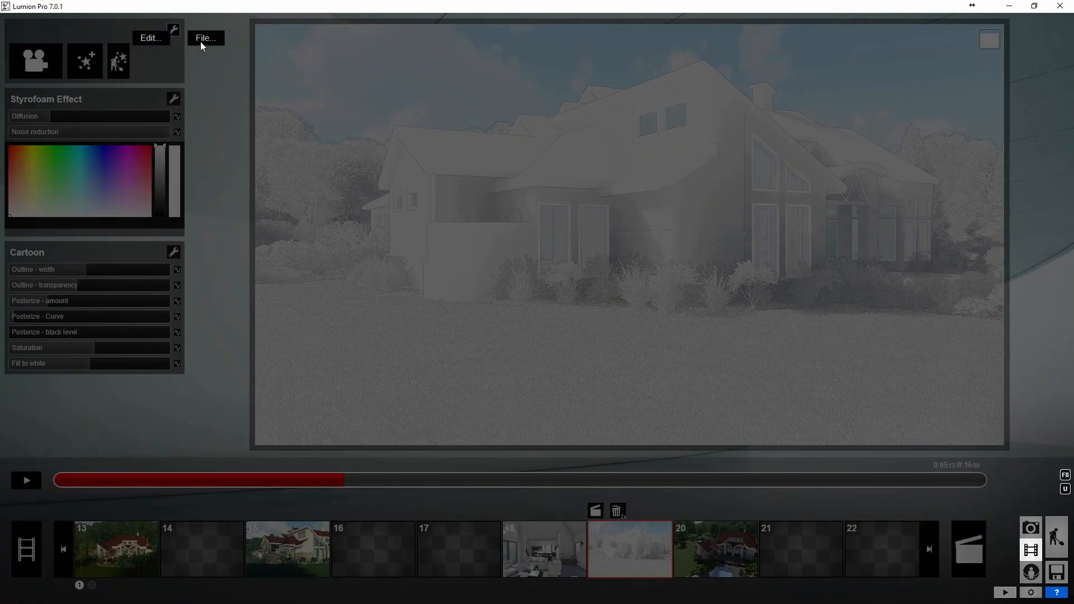
{"action": "left_click", "coordinate": [177, 49]}
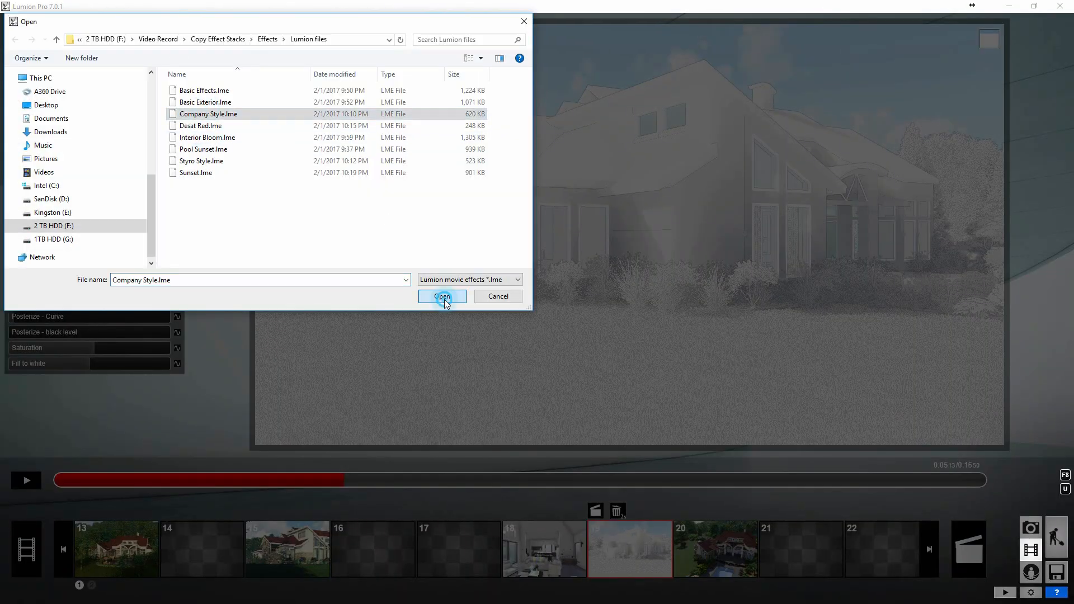
{"action": "left_click", "coordinate": [442, 296]}
{"action": "mouse_move", "coordinate": [75, 487]}
{"action": "left_mouse_down"}
{"action": "mouse_move", "coordinate": [344, 467]}
{"action": "mouse_move", "coordinate": [399, 481]}
{"action": "left_mouse_up"}
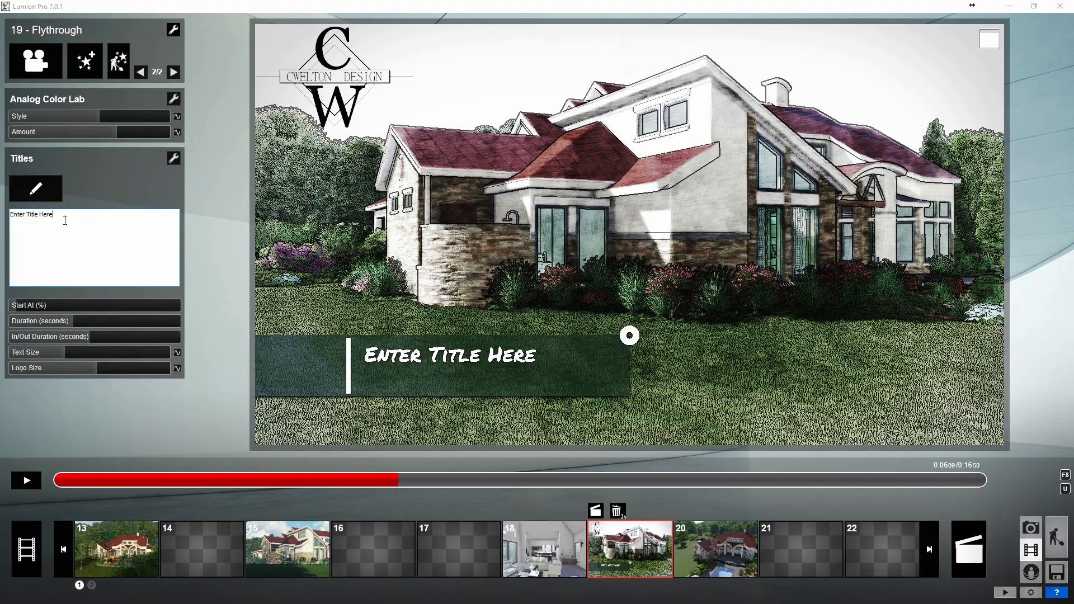
{"action": "left_click_drag", "start_coordinate": [367, 481], "coordinate": [291, 473]}
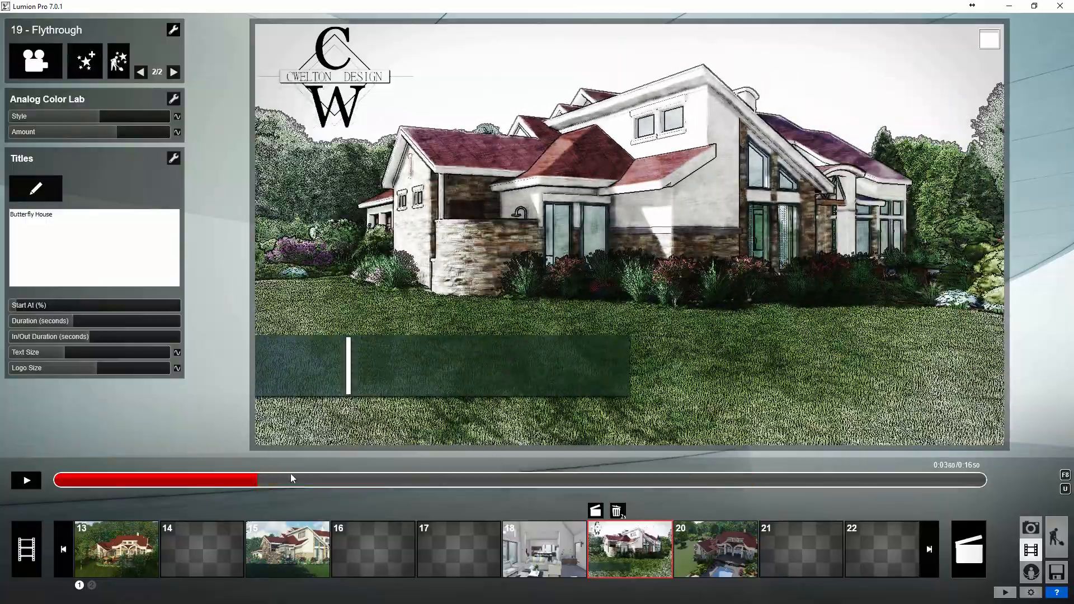
Step: Load the Sunset.lme effects into the clip in slot 19 and preview it along its timeline
{"action": "left_click", "coordinate": [174, 29]}
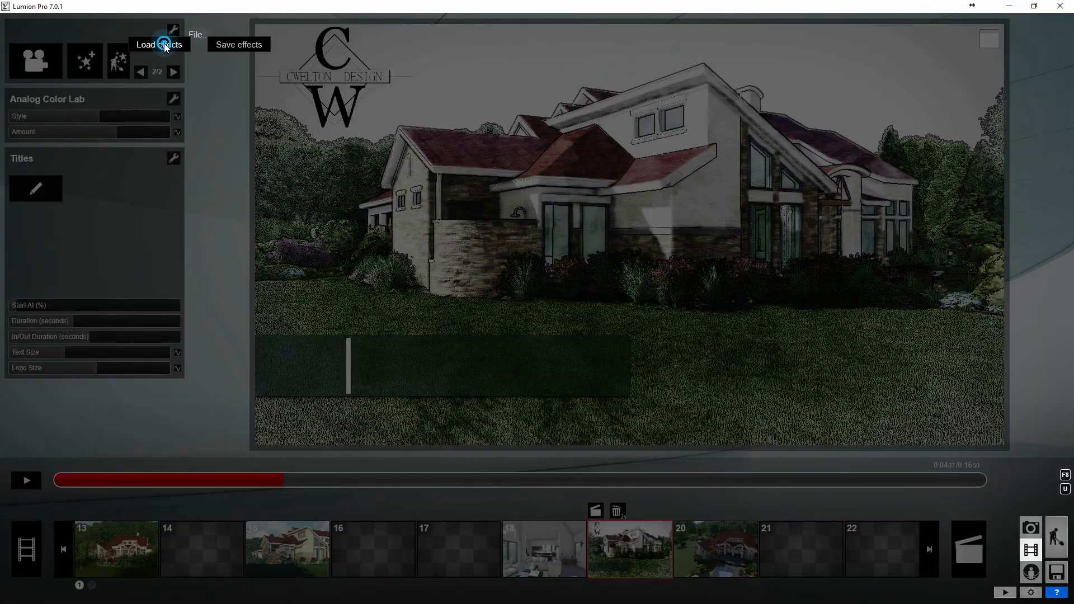
{"action": "left_click", "coordinate": [164, 44]}
{"action": "double_click", "coordinate": [247, 178]}
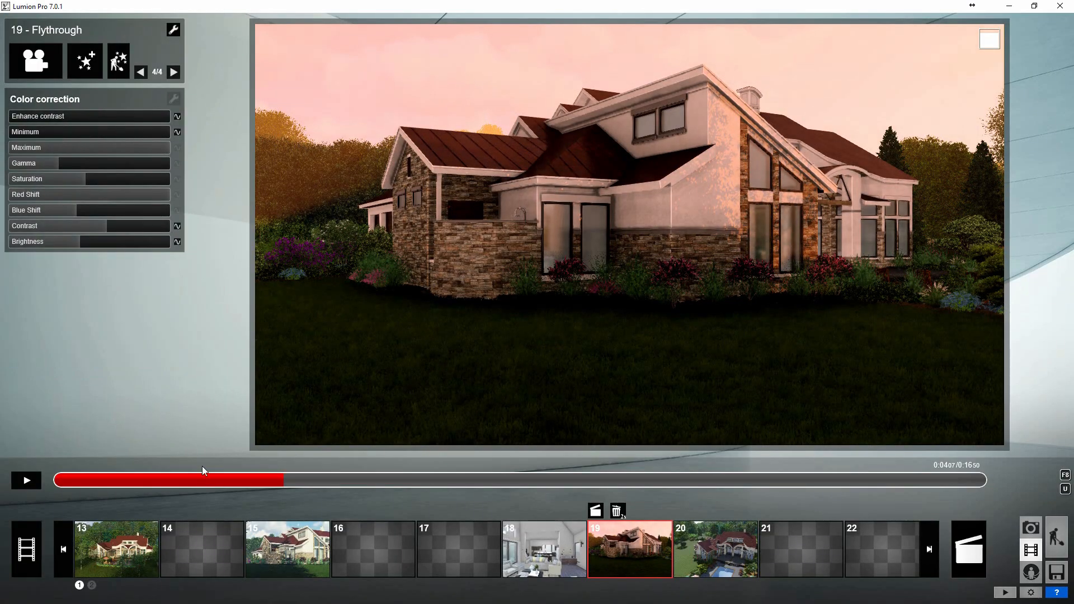
{"action": "left_click_drag", "start_coordinate": [112, 480], "coordinate": [667, 448]}
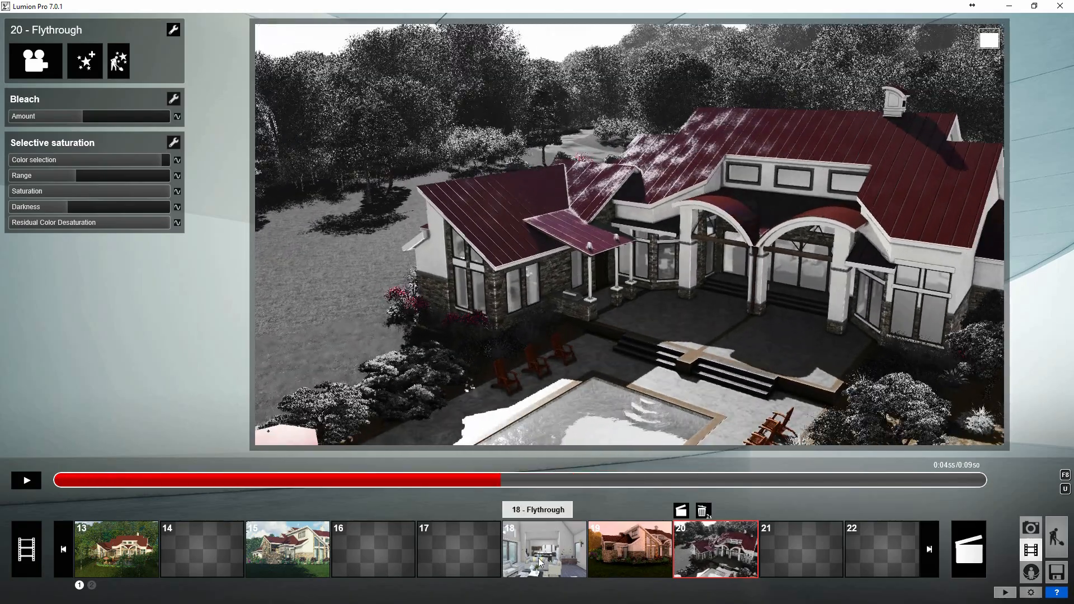
Step: Load the Interior Bloom.lme effects into the interior clip in slot 18 and preview it along its timeline
{"action": "left_click", "coordinate": [538, 559]}
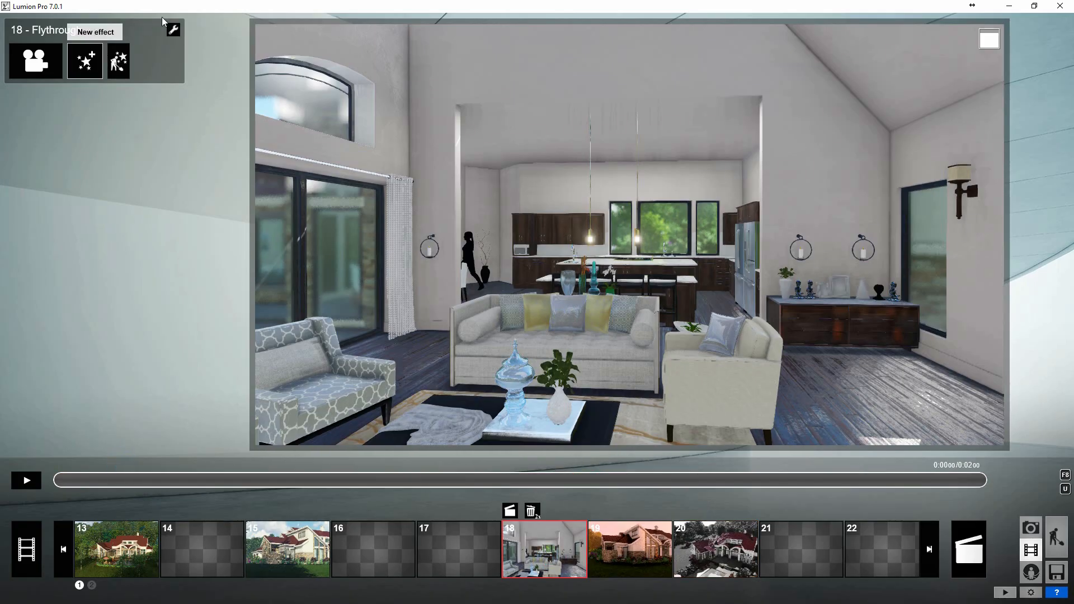
{"action": "left_click", "coordinate": [174, 30]}
{"action": "left_click", "coordinate": [196, 32]}
{"action": "double_click", "coordinate": [207, 138]}
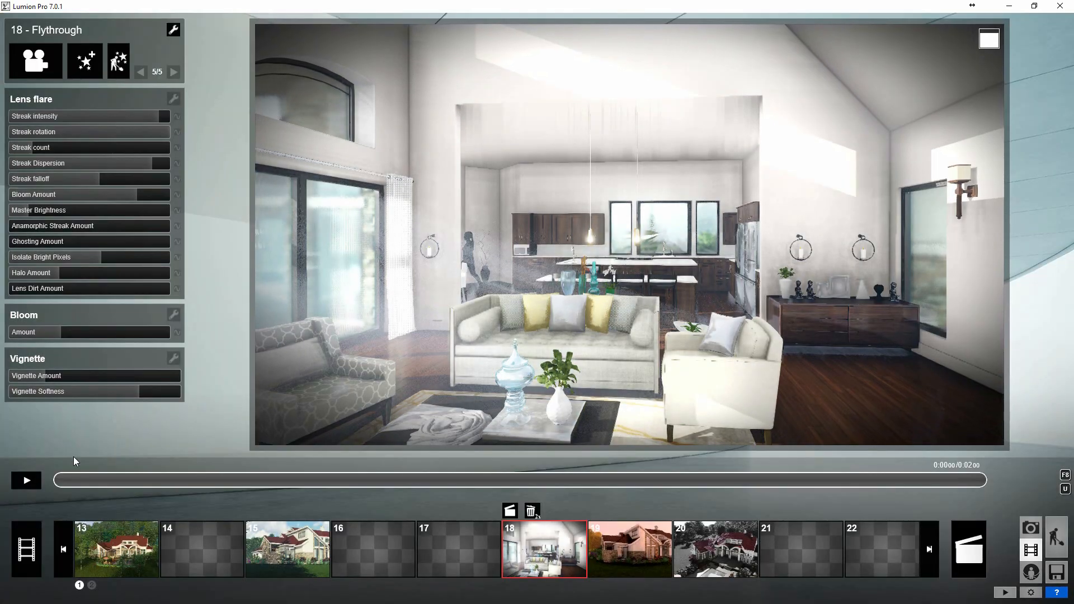
{"action": "left_click_drag", "start_coordinate": [86, 486], "coordinate": [208, 481]}
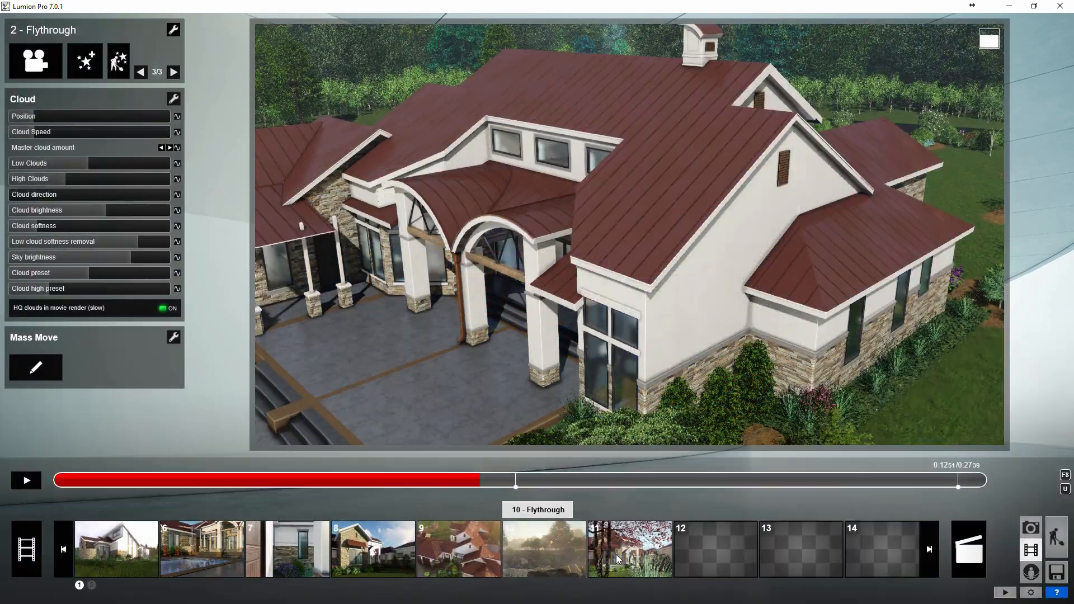
Step: Check the slot 11 clip along its timeline and record a new single-viewpoint clip of the house front in slot 12
{"action": "left_click", "coordinate": [616, 552]}
{"action": "left_click_drag", "start_coordinate": [495, 500], "coordinate": [872, 496]}
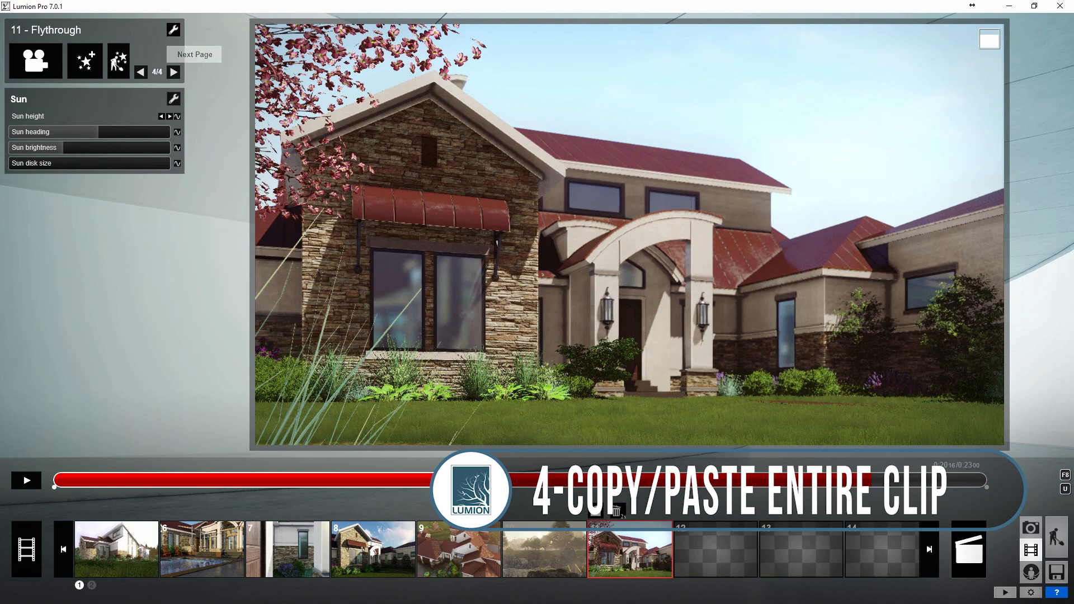
{"action": "left_click", "coordinate": [738, 577]}
{"action": "left_click", "coordinate": [721, 400]}
{"action": "left_click", "coordinate": [540, 516]}
{"action": "left_click", "coordinate": [1034, 579]}
Step: Copy the entire clip from slot 11, paste it over the clip in slot 12, and check the pasted clip along its timeline
{"action": "left_click", "coordinate": [612, 547]}
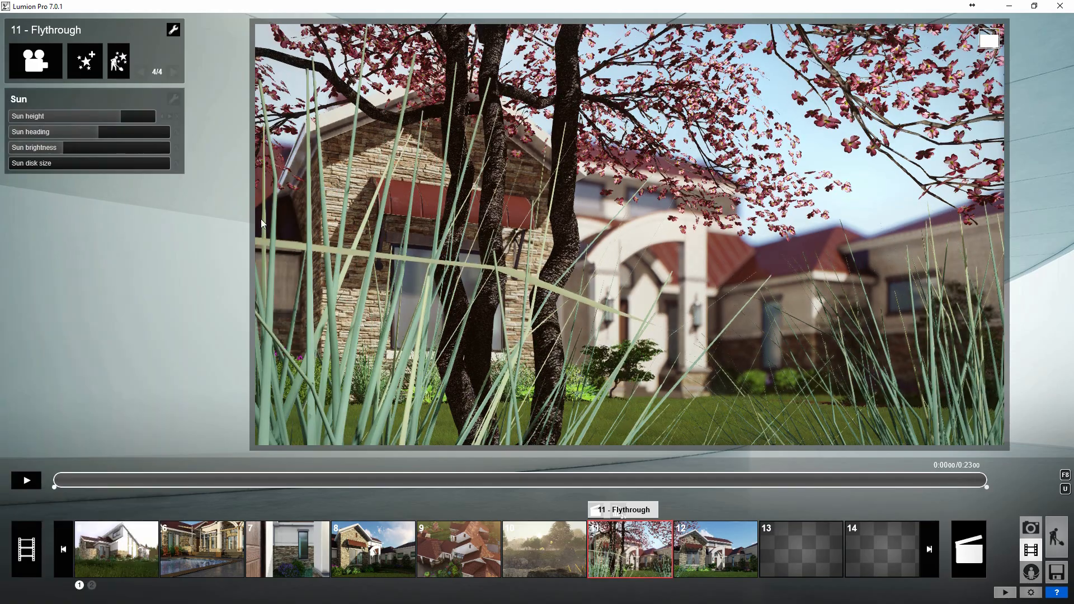
{"action": "left_click", "coordinate": [173, 28]}
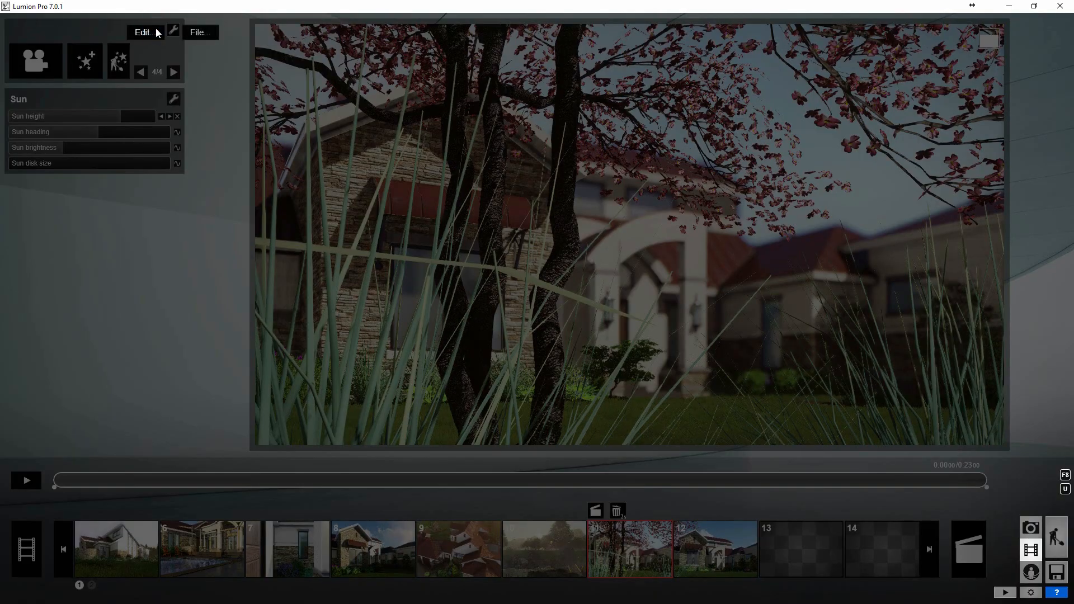
{"action": "left_click", "coordinate": [182, 32]}
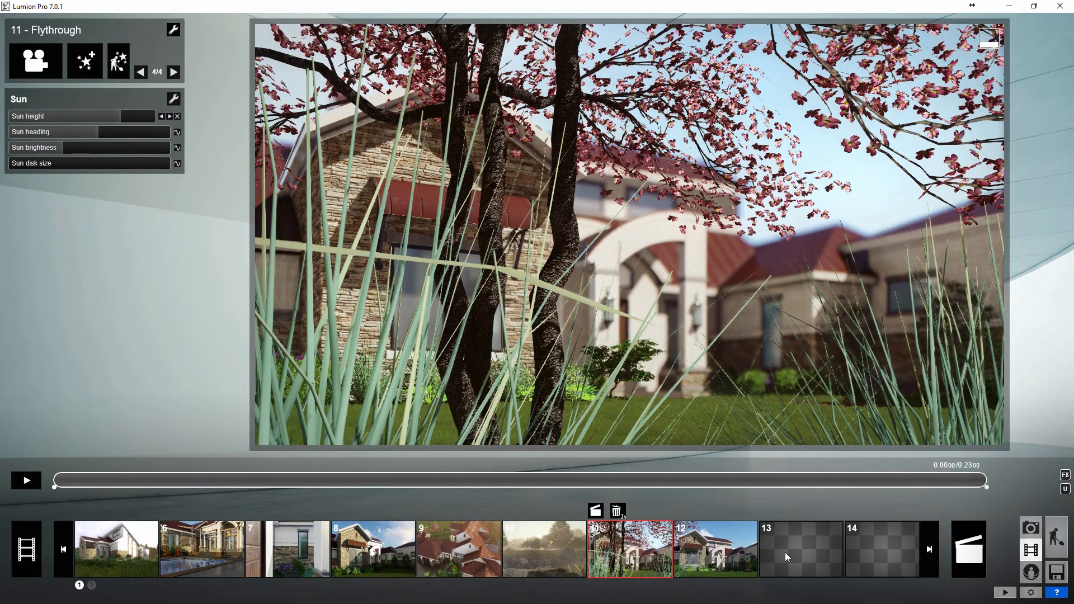
{"action": "left_click", "coordinate": [713, 557]}
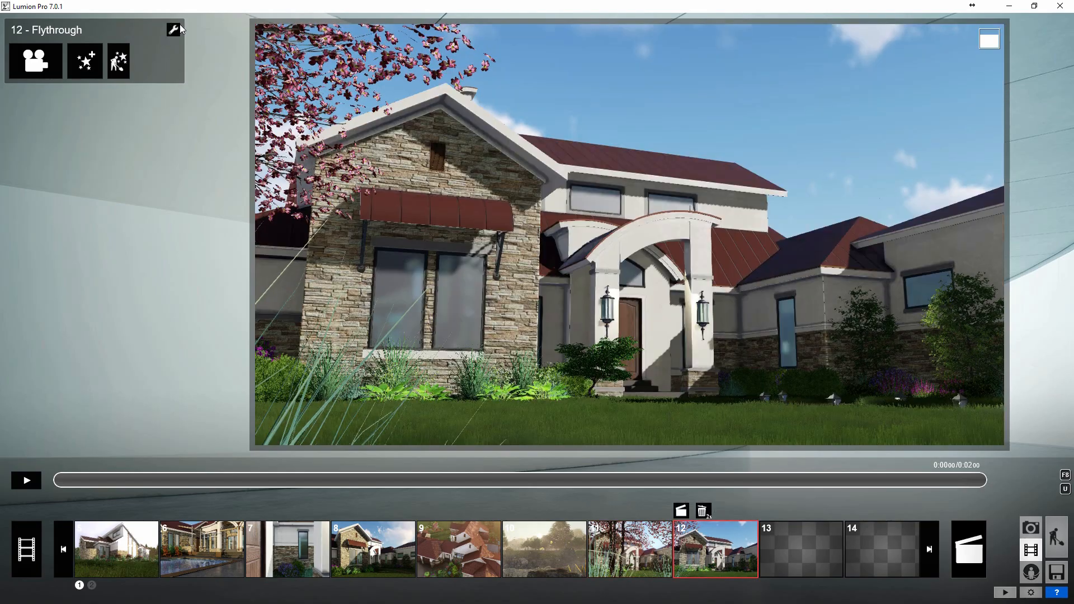
{"action": "left_click", "coordinate": [178, 31]}
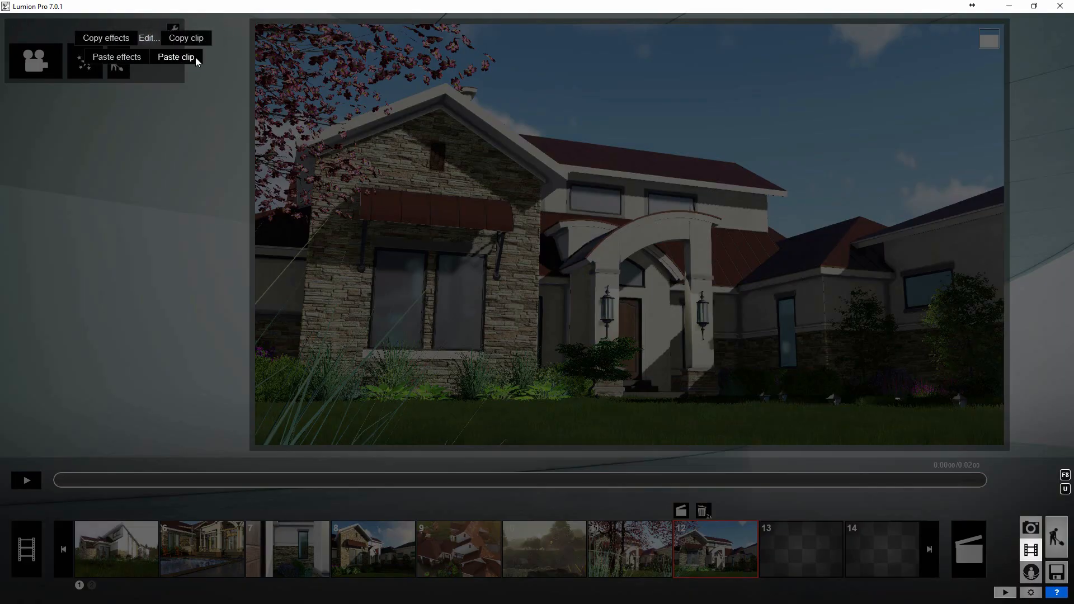
{"action": "left_click", "coordinate": [195, 57]}
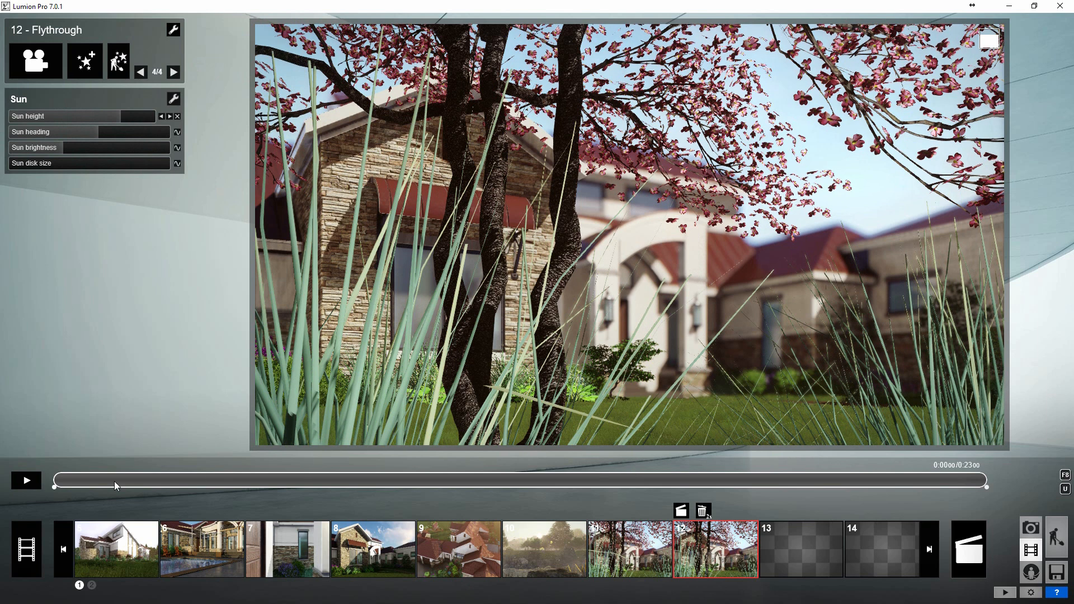
{"action": "left_click", "coordinate": [256, 480]}
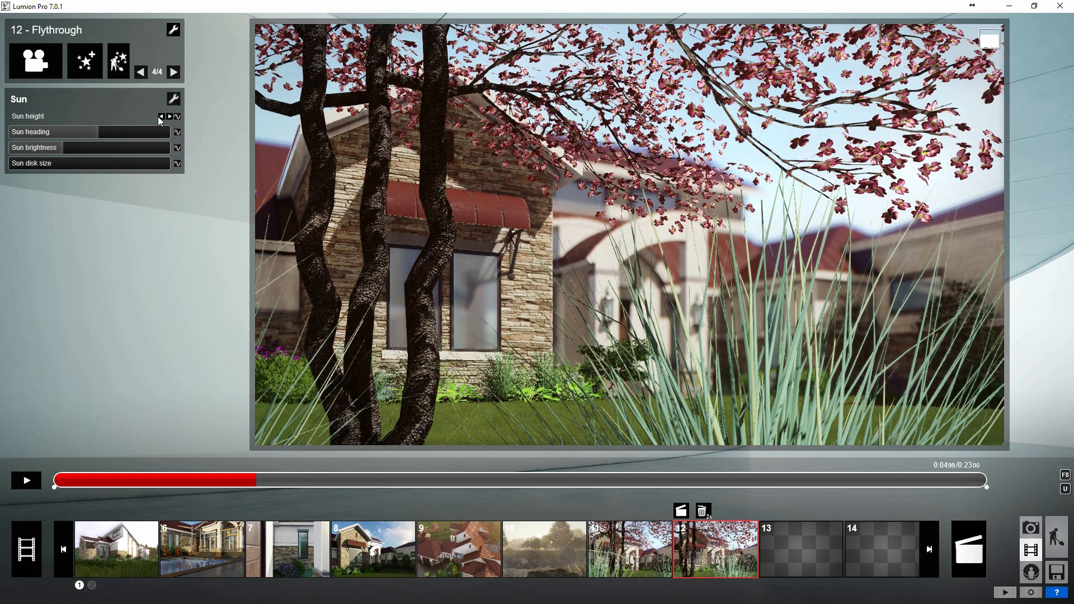
Step: Set the Sun height keyframe at the end of the slot 12 clip to -0.2 and preview the lighting change
{"action": "left_click", "coordinate": [161, 116]}
{"action": "left_click_drag", "start_coordinate": [120, 115], "coordinate": [69, 117]}
{"action": "left_click", "coordinate": [161, 116]}
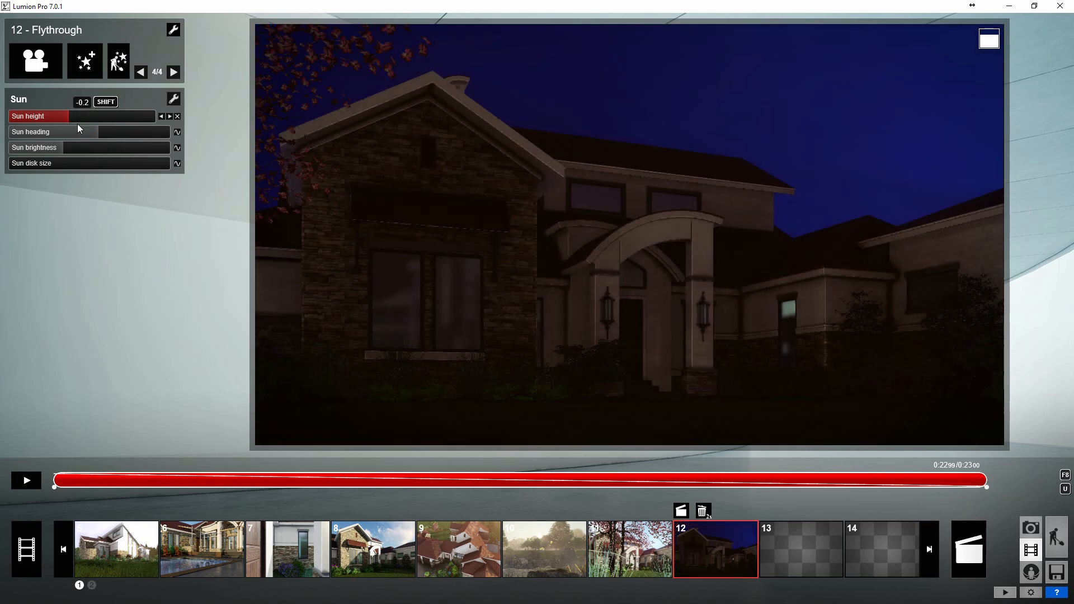
{"action": "left_click_drag", "start_coordinate": [122, 480], "coordinate": [890, 462]}
Step: Look through the entire movie and open the movie output options for the single clip in slot 5
{"action": "left_click", "coordinate": [27, 549]}
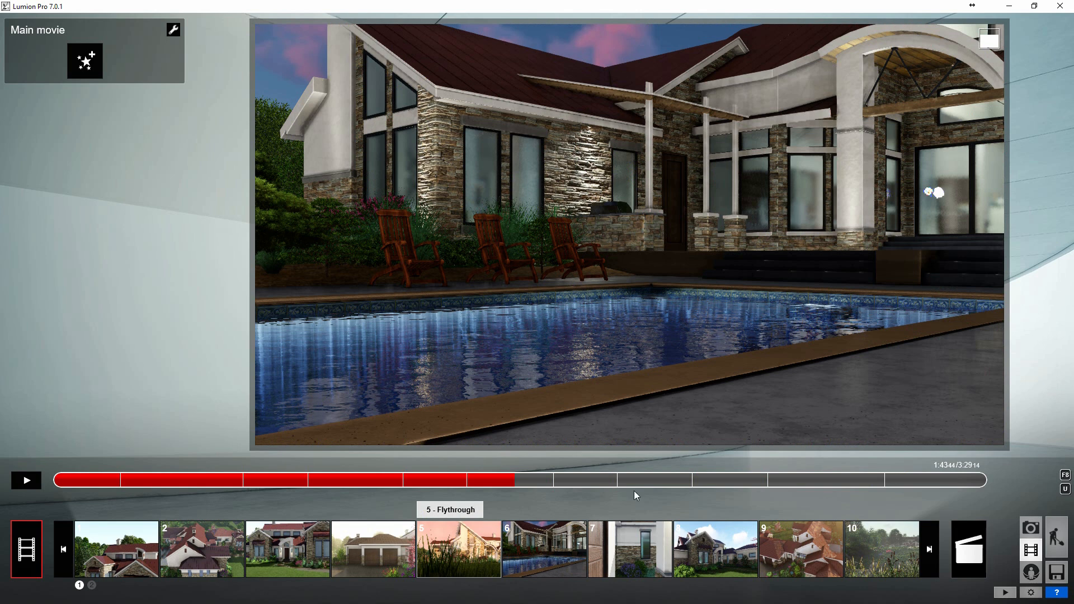
{"action": "left_click", "coordinate": [465, 555]}
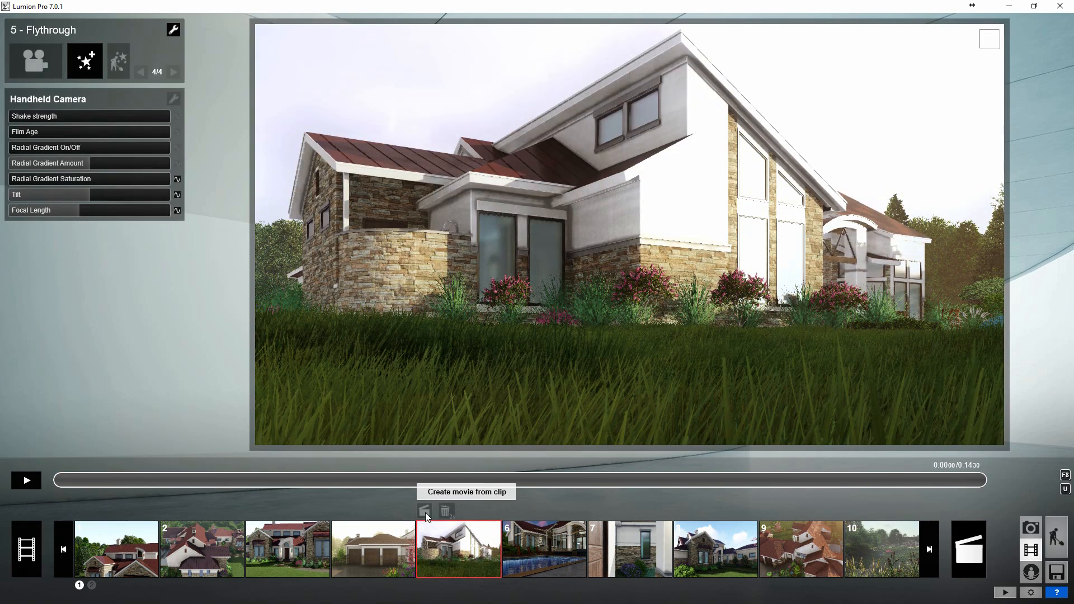
{"action": "left_click", "coordinate": [425, 511]}
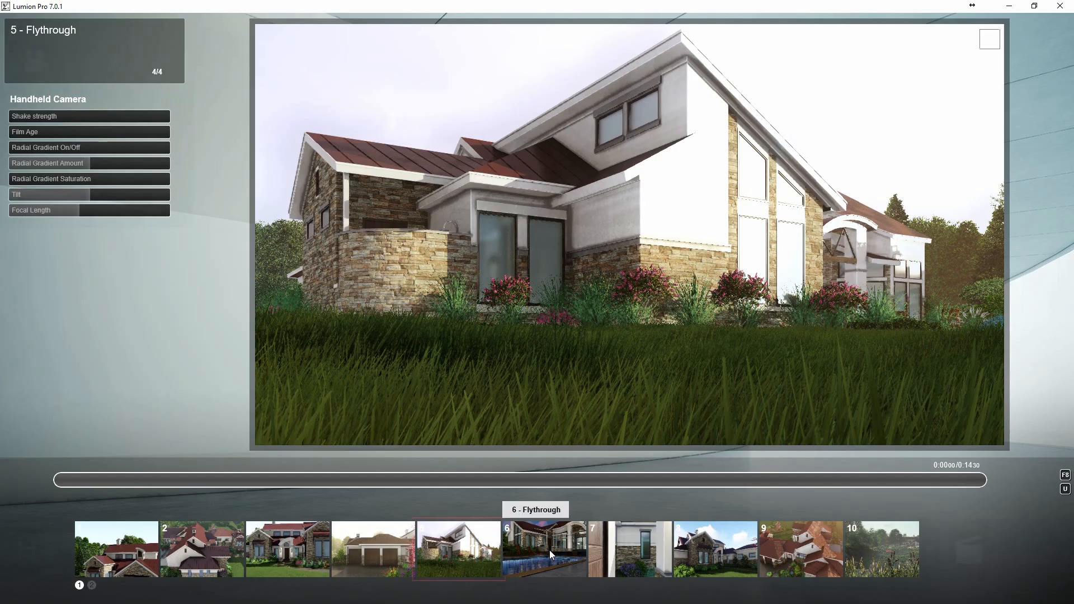
Step: Copy the pool clip in slot 6 and paste it over a newly recorded clip in slot 6 of Clip Set 2
{"action": "left_click", "coordinate": [545, 551]}
{"action": "mouse_move", "coordinate": [113, 45]}
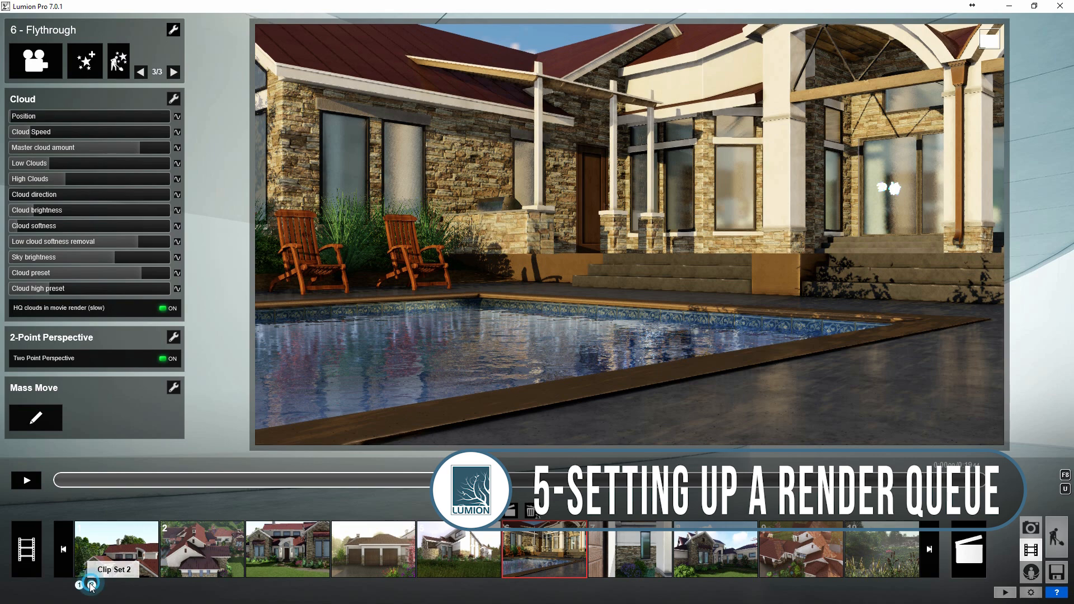
{"action": "left_click", "coordinate": [91, 586]}
{"action": "left_click", "coordinate": [545, 552]}
{"action": "left_click", "coordinate": [546, 388]}
{"action": "left_click", "coordinate": [482, 514]}
{"action": "left_click", "coordinate": [1026, 592]}
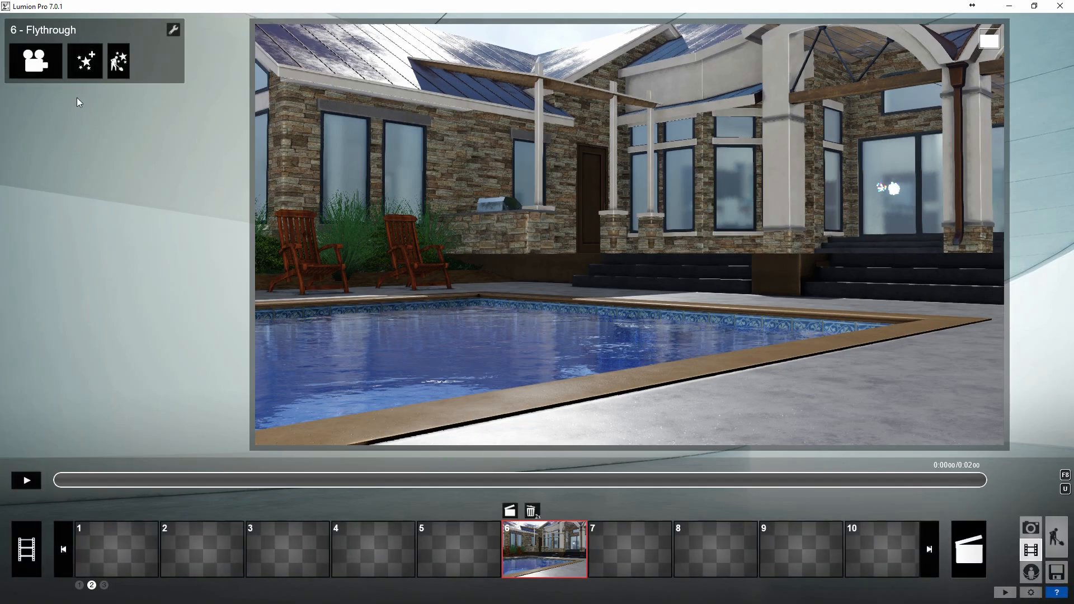
{"action": "left_click", "coordinate": [174, 31]}
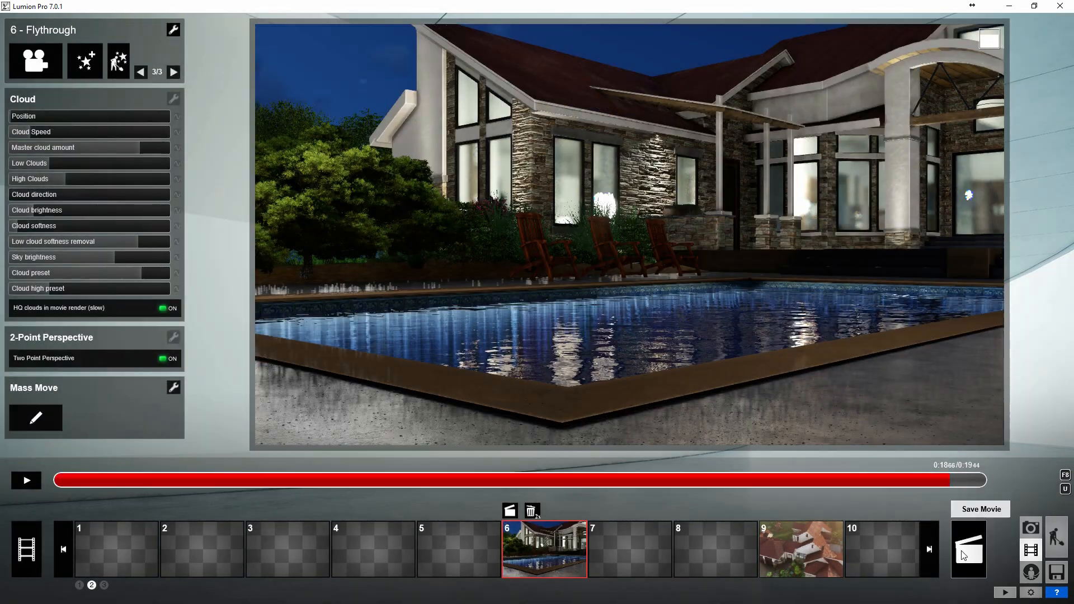
Step: Open the output settings for saving the entire movie
{"action": "left_click", "coordinate": [962, 550]}
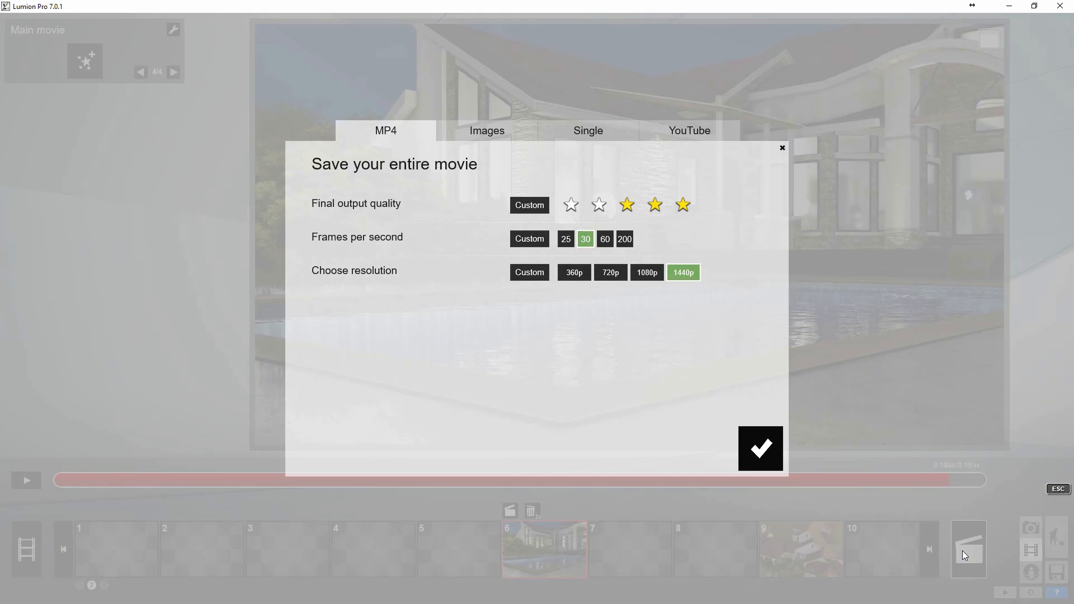